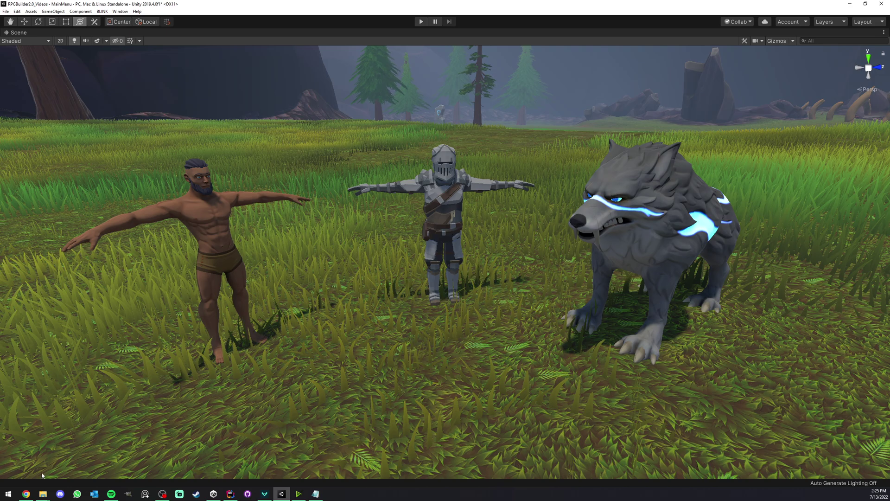
Switch to Chrome and look through the opened preview images of armor sets and characters
click(26, 493)
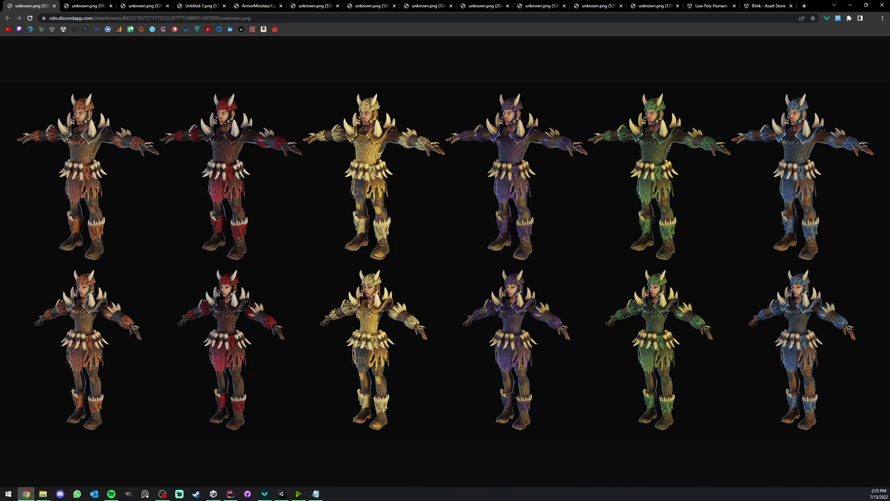
click(91, 4)
click(147, 4)
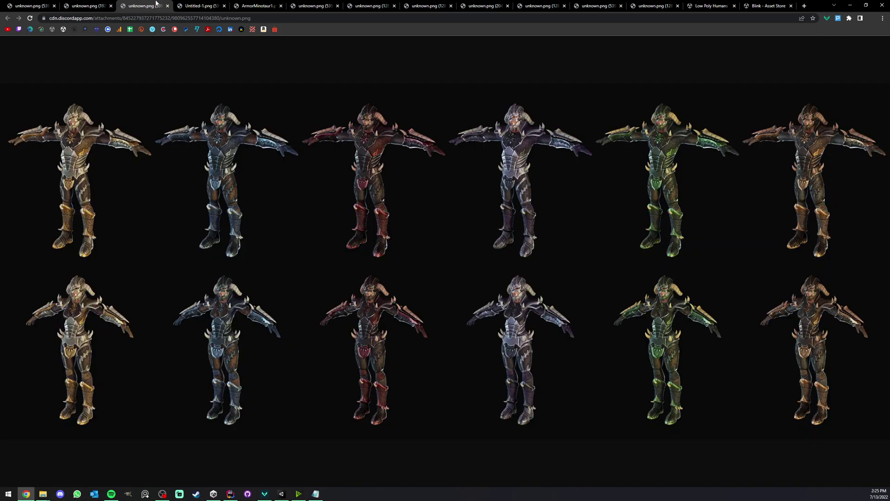
click(209, 5)
click(269, 3)
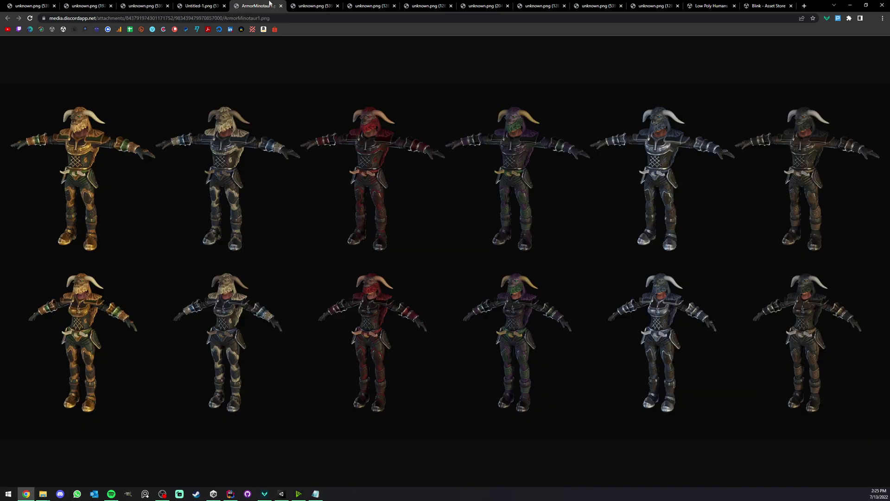
click(315, 4)
click(371, 5)
click(438, 4)
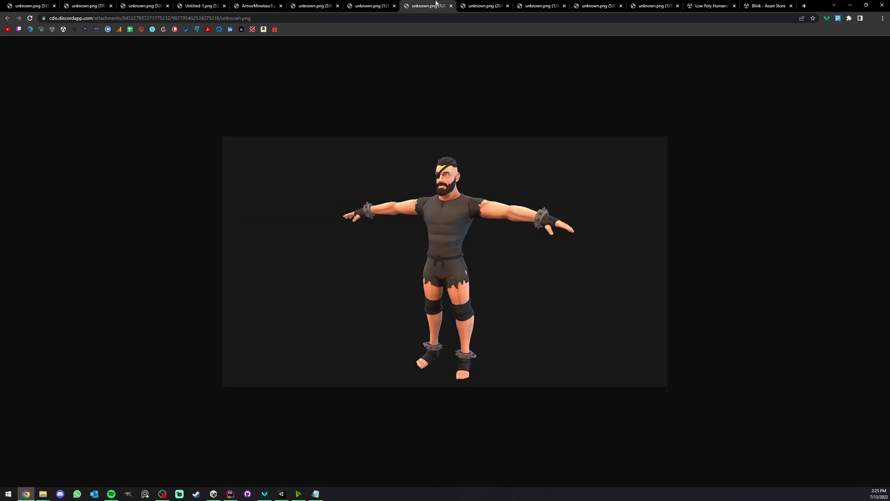
click(492, 5)
click(540, 5)
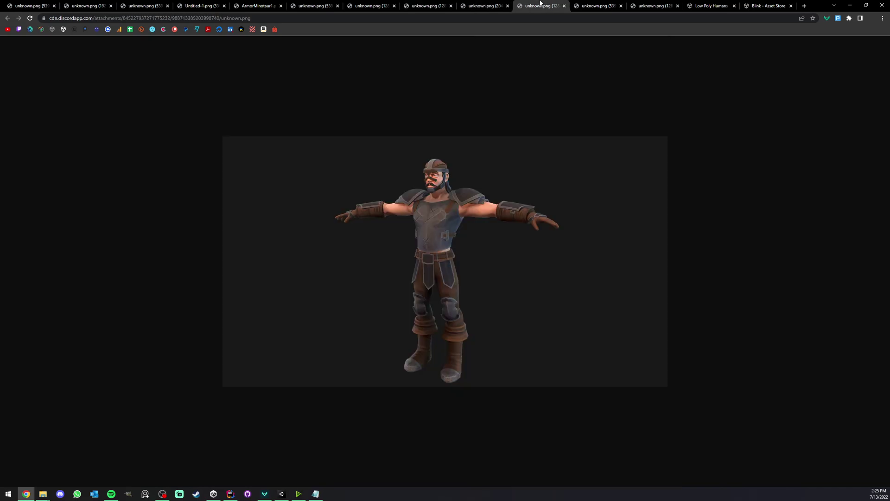
click(597, 5)
click(652, 5)
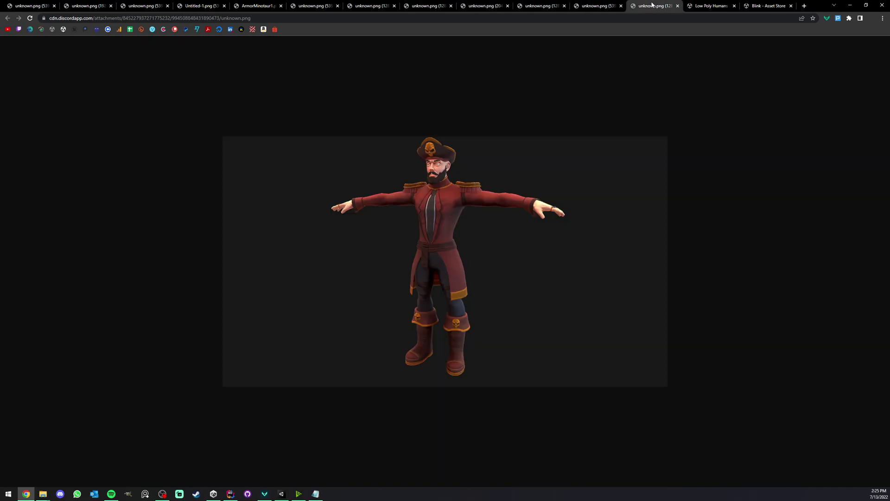
View the preview gallery of the Low Poly Humans - RPG Characters asset on the Unity Asset Store
click(709, 5)
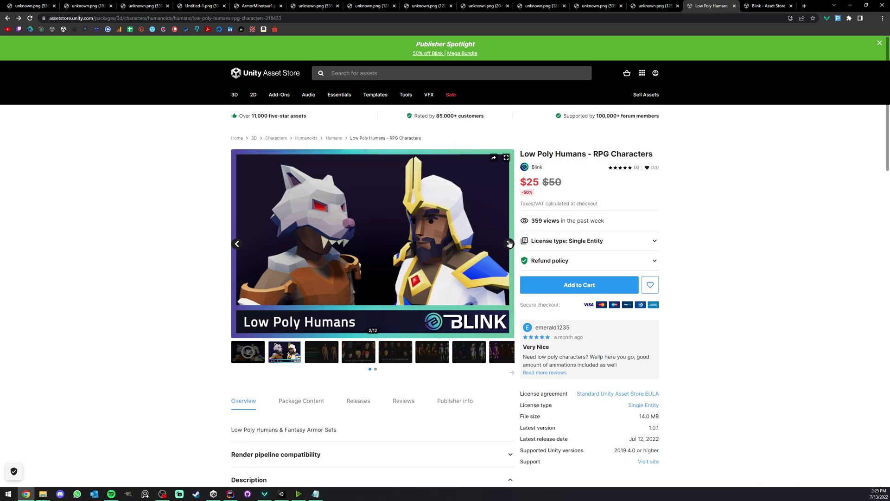
click(509, 243)
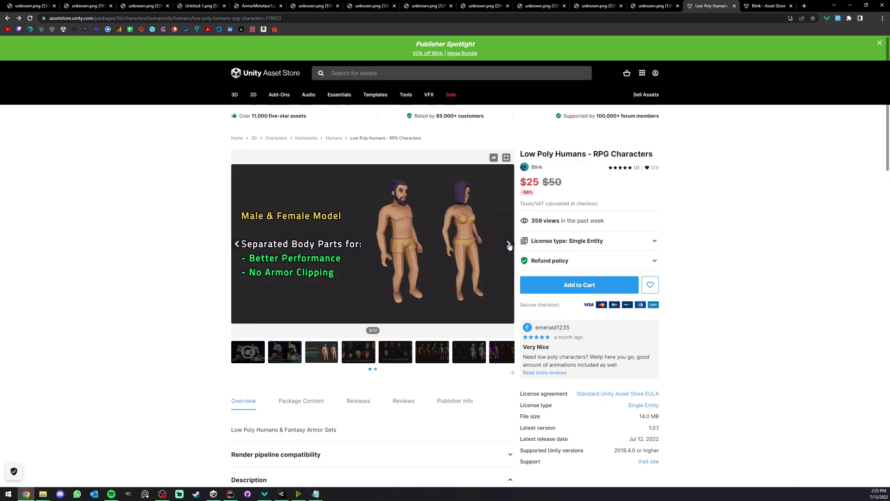
click(509, 244)
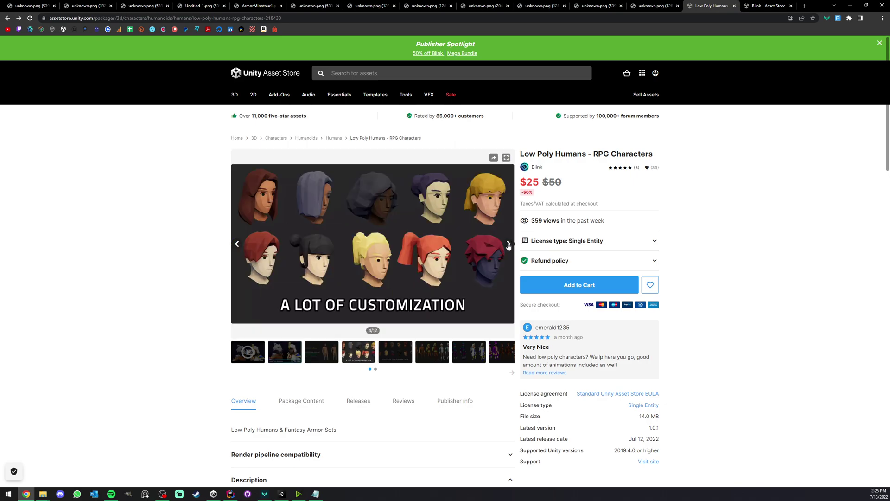
click(508, 244)
click(508, 248)
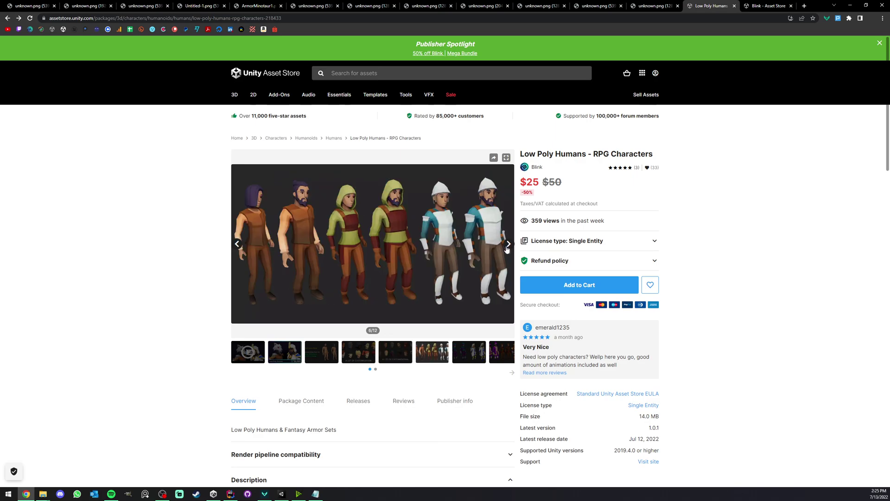
click(508, 248)
Look through Blink's publisher page for its animal and texture packs, then return to the Unity editor
click(766, 6)
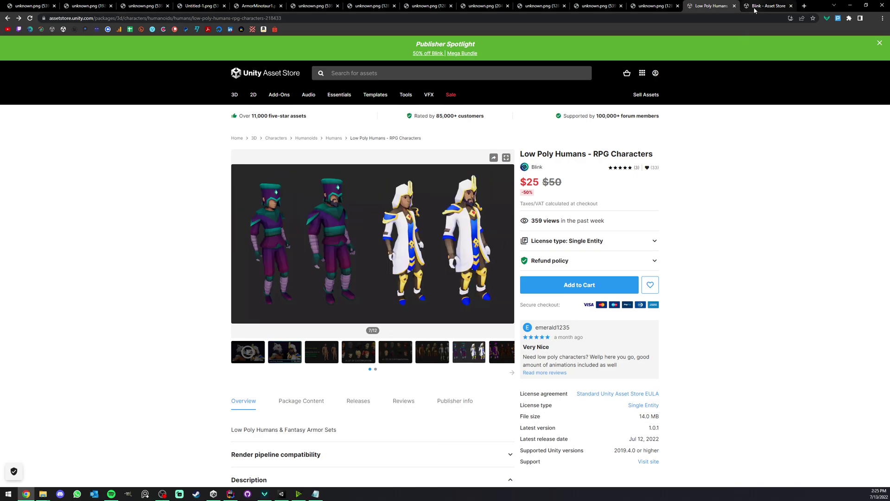
mouse_move(496, 190)
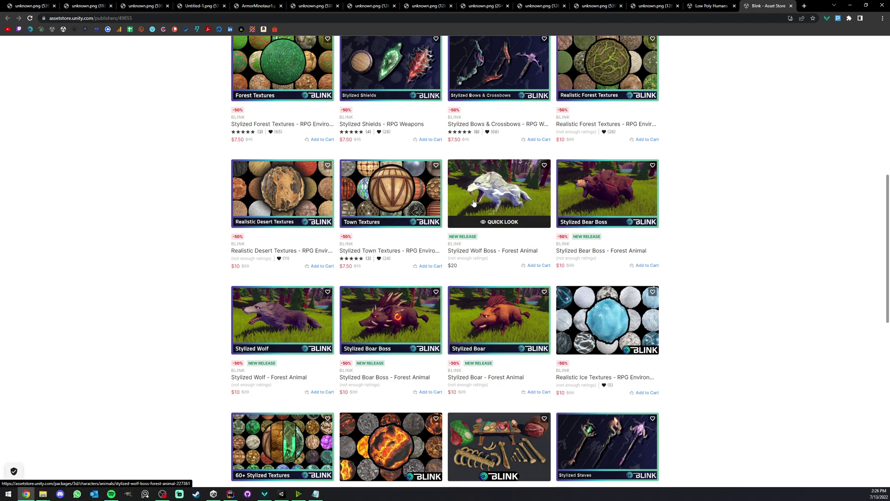
click(886, 4)
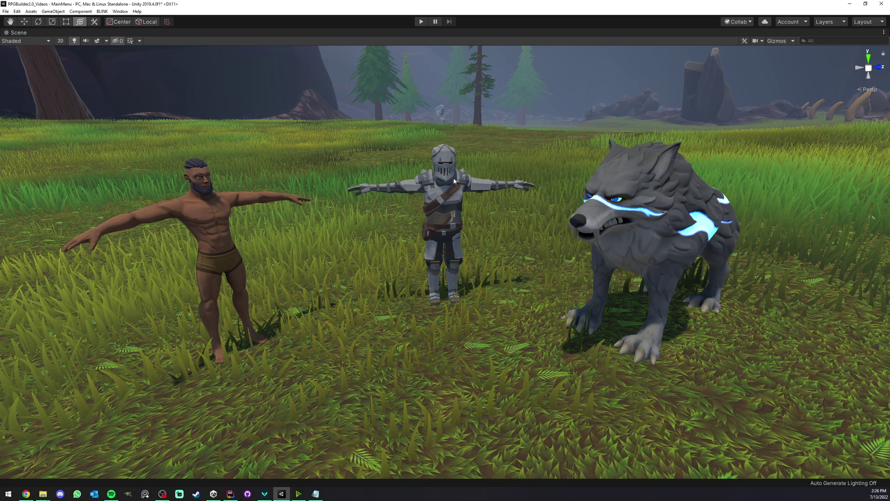
Restore the full editor layout, move WolfBoss_8 directly below CharacterSpot in the hierarchy and deactivate it
key(shift+space)
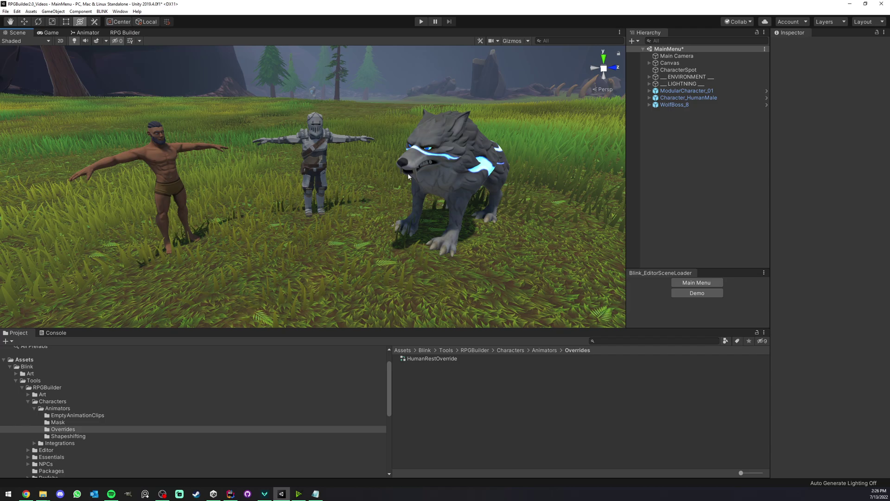
right_drag(399, 149, 398, 148)
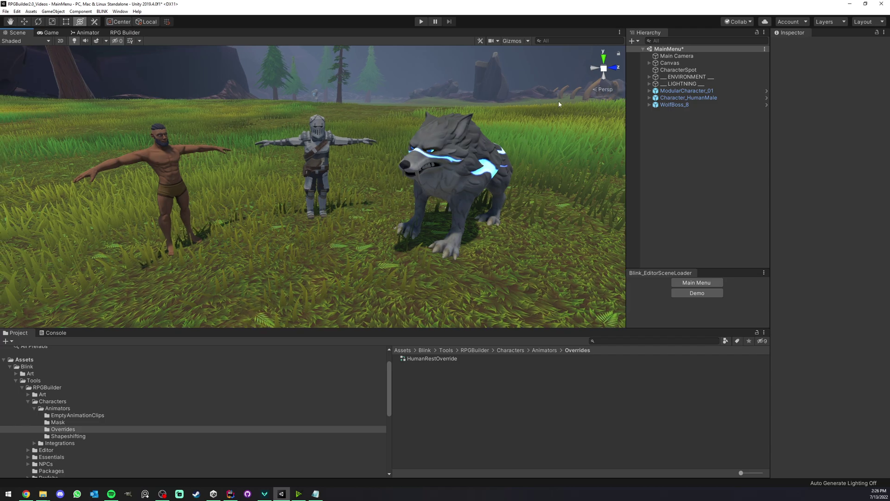
drag(674, 105, 678, 74)
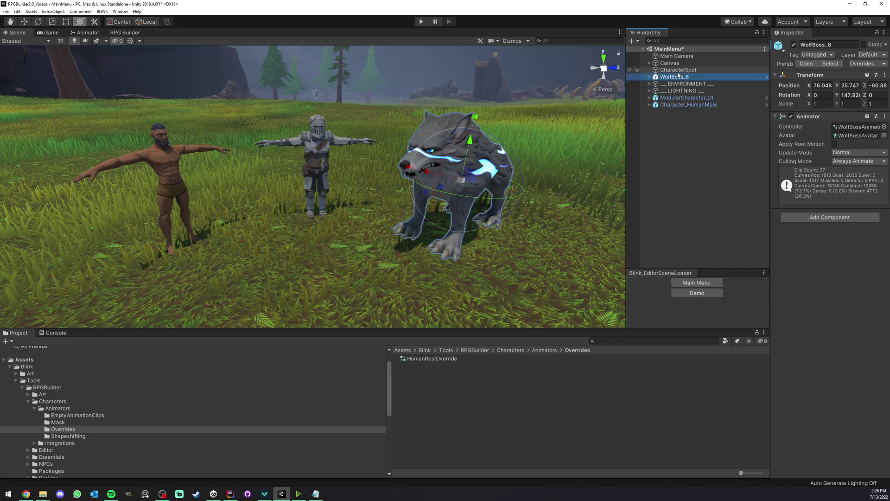
click(793, 44)
click(550, 159)
Examine the human male and the armored modular character side by side in the scene
right_drag(478, 155, 430, 156)
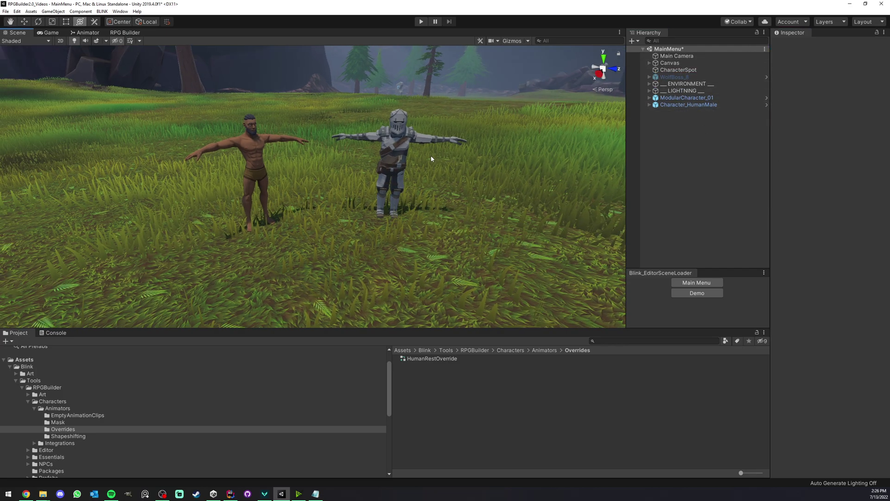
scroll(431, 159, up, 4)
mouse_move(431, 159)
middle_down()
mouse_move(441, 166)
mouse_move(421, 161)
middle_up()
right_drag(421, 161, 390, 163)
middle_drag(390, 163, 397, 162)
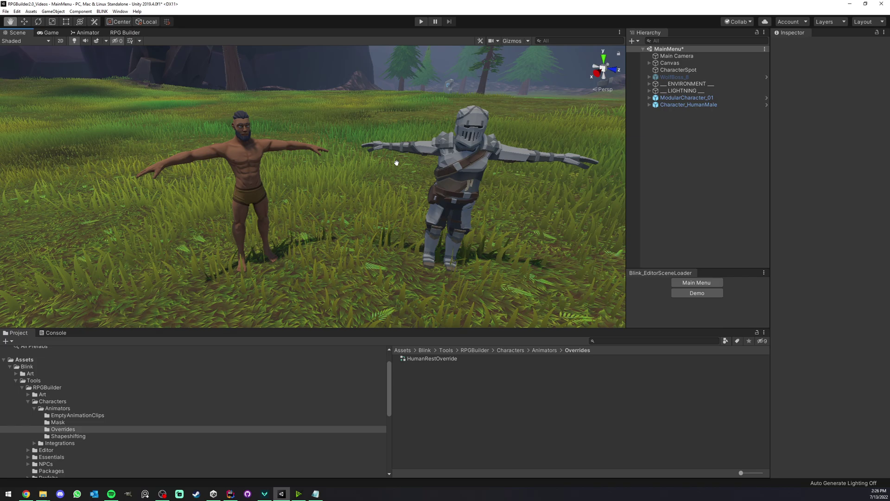
right_drag(396, 163, 245, 157)
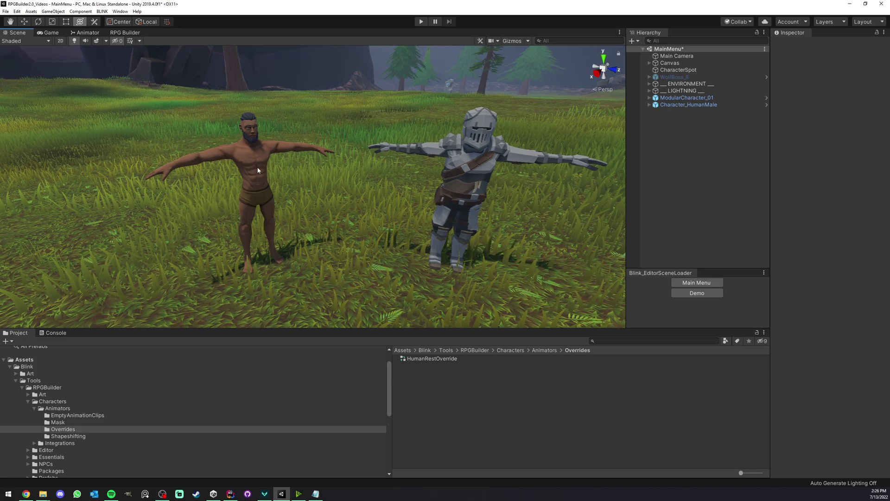
click(460, 170)
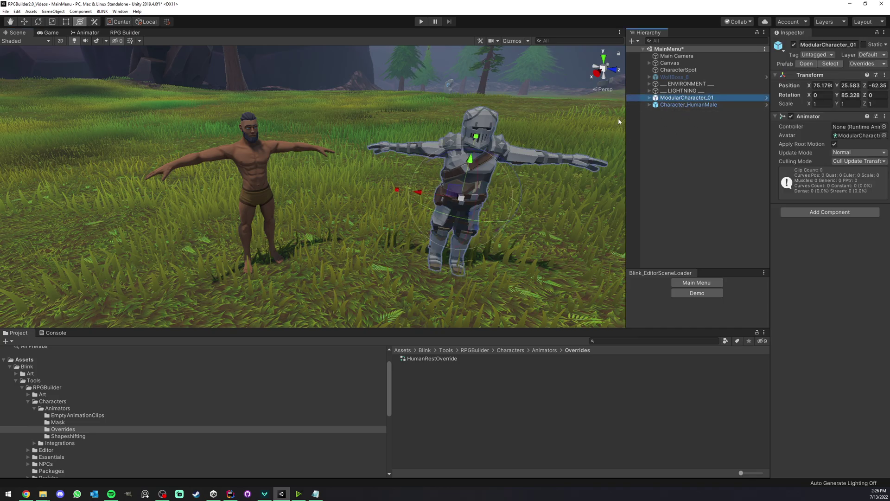
click(393, 285)
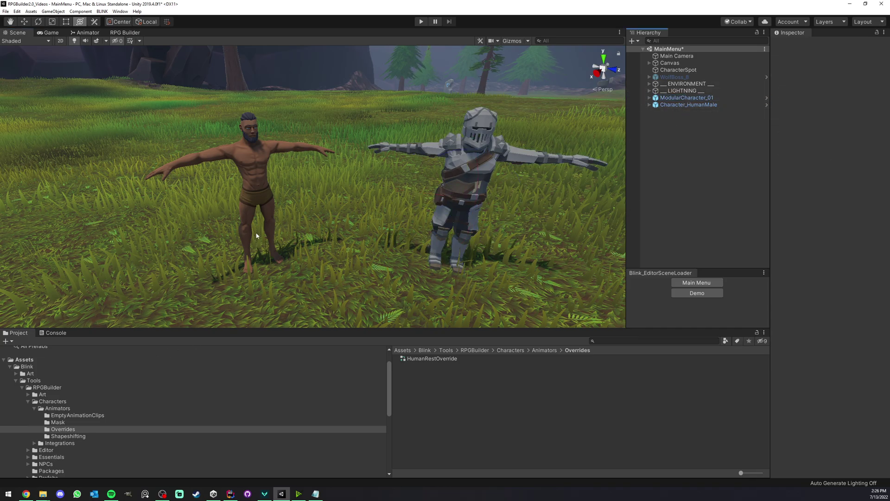
Show the contents of the Blink/Tools/RPGBuilder/Characters project folder and locate the Character_HumanMale prefab
click(45, 367)
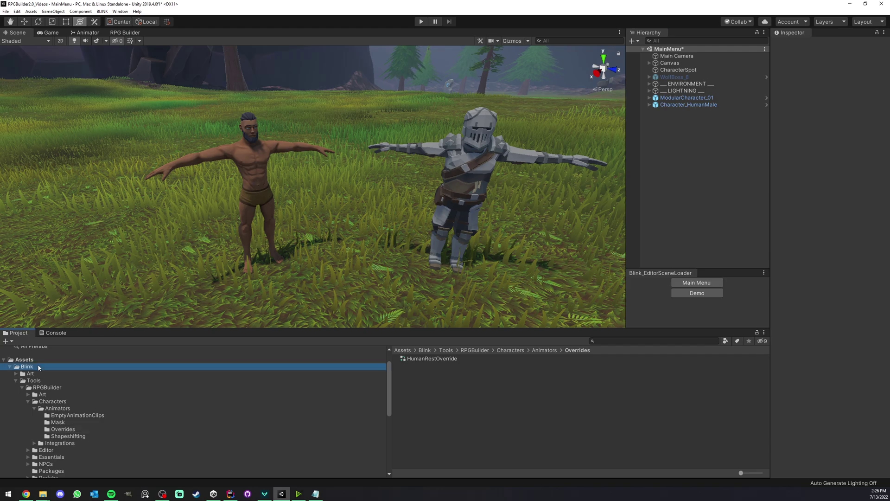
click(49, 387)
click(62, 402)
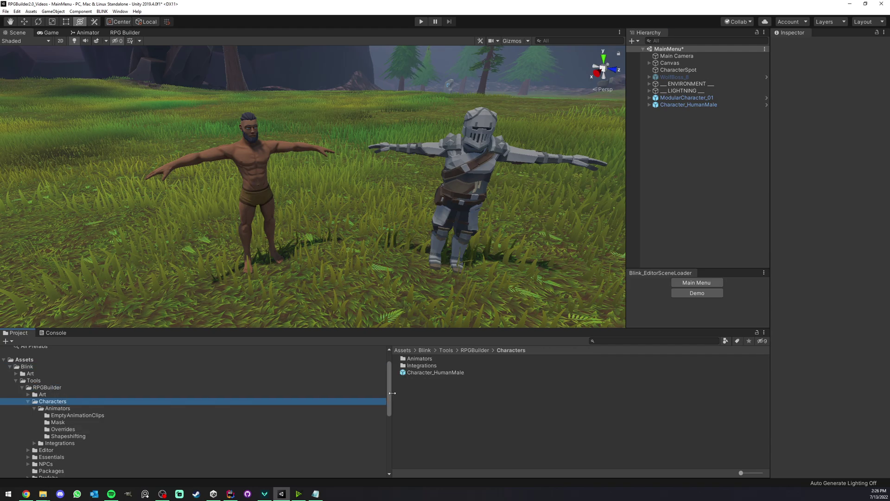
drag(434, 373, 332, 331)
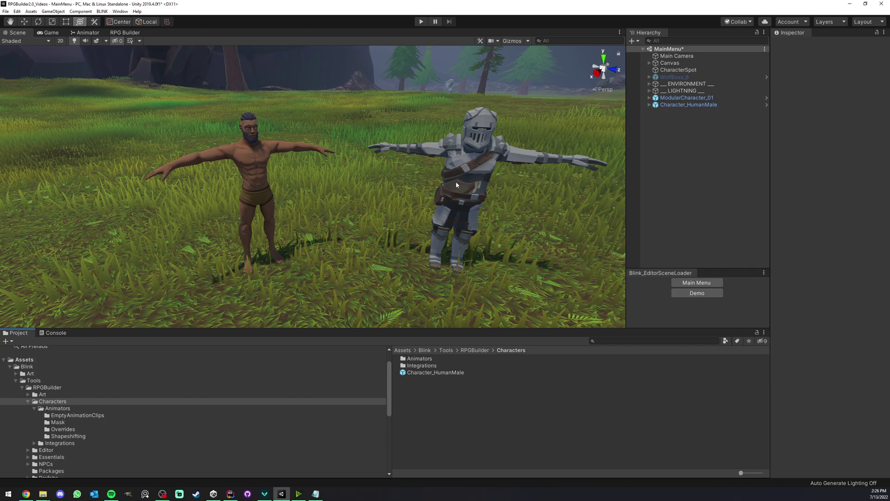
Move Character_HumanMale above ModularCharacter_01 in the hierarchy and completely unpack both prefabs
drag(682, 105, 677, 95)
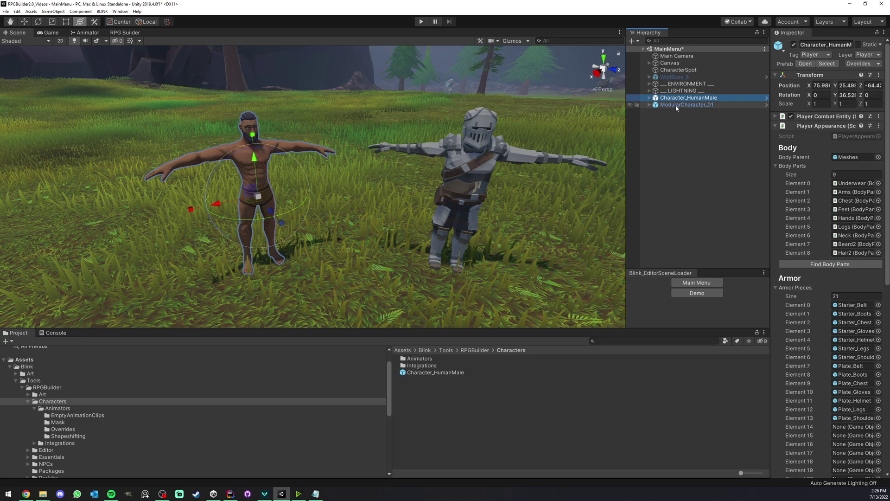
ctrl+click(676, 105)
right_click(676, 106)
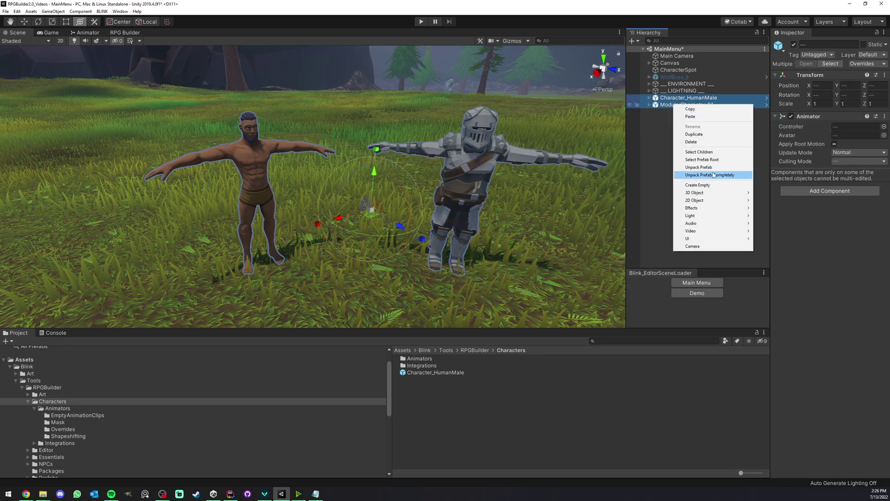
click(714, 175)
click(676, 116)
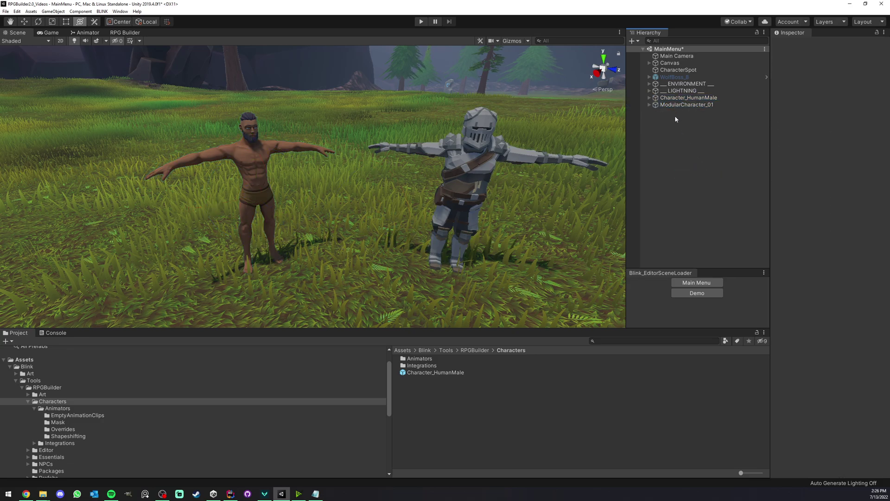
Expand Character_HumanMale and ModularCharacter_01 in the hierarchy to compare their child objects, keeping Armors collapsed
click(650, 98)
click(655, 111)
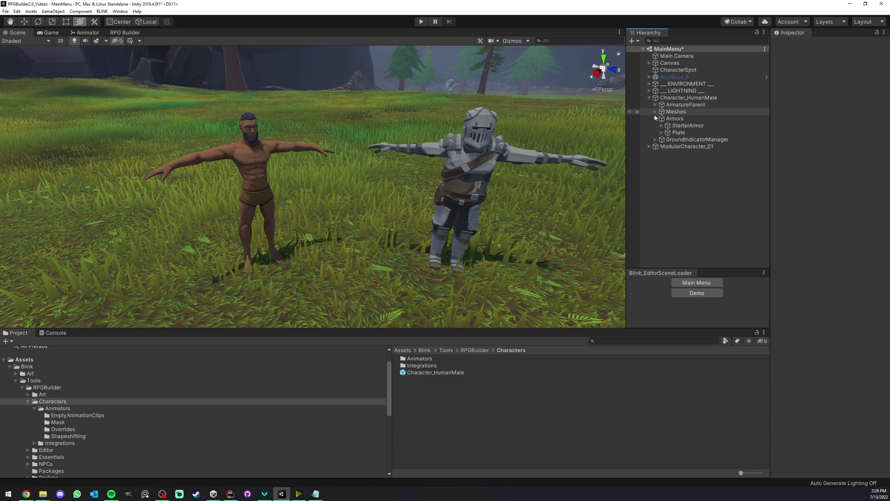
click(655, 119)
click(649, 133)
click(656, 139)
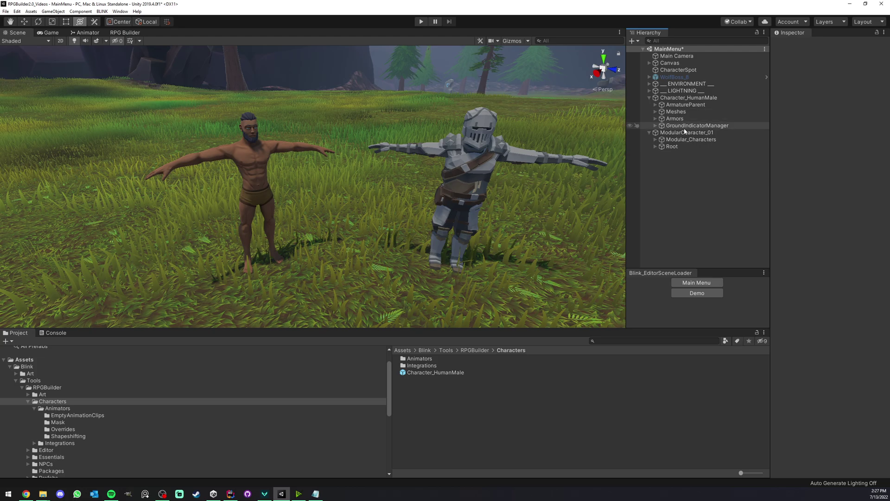
Deactivate and reactivate Modular_Characters under ModularCharacter_01 to check which part of the character it holds
click(682, 132)
click(675, 140)
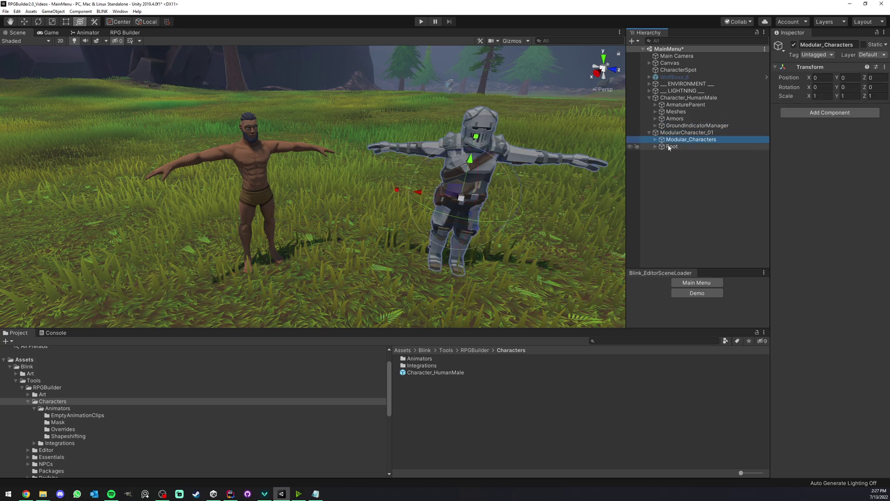
click(793, 44)
click(794, 44)
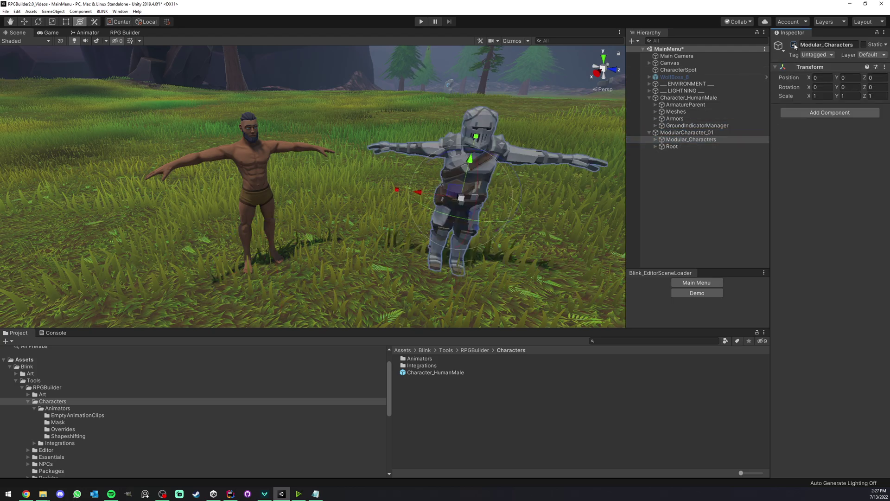
Deactivate and reactivate the Root object under ModularCharacter_01 to check its role, leaving it selected
right_click(683, 146)
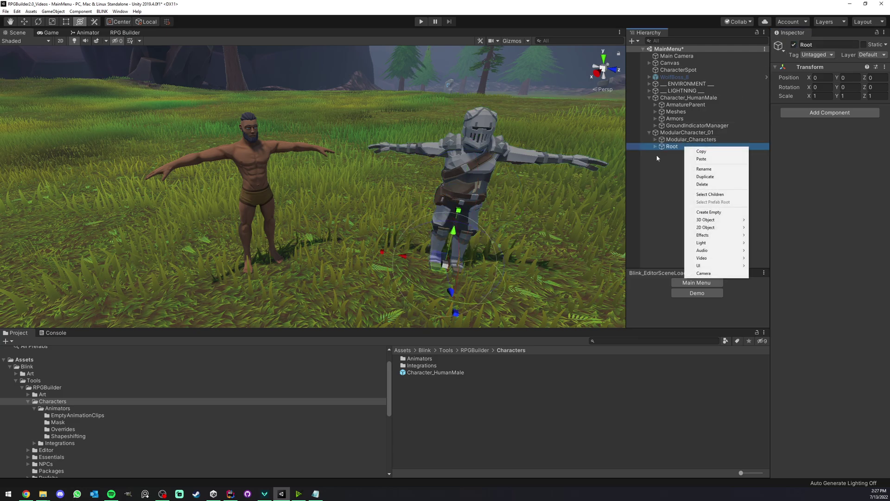
click(696, 169)
key(Return)
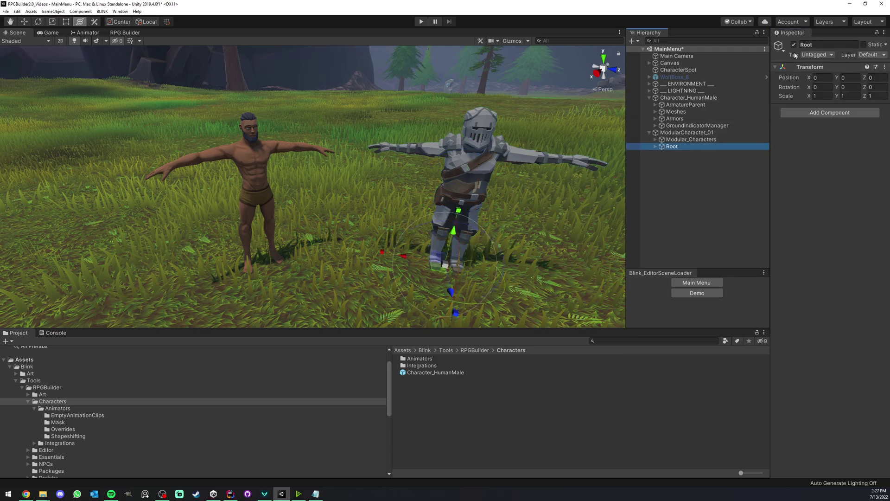
click(793, 45)
click(794, 44)
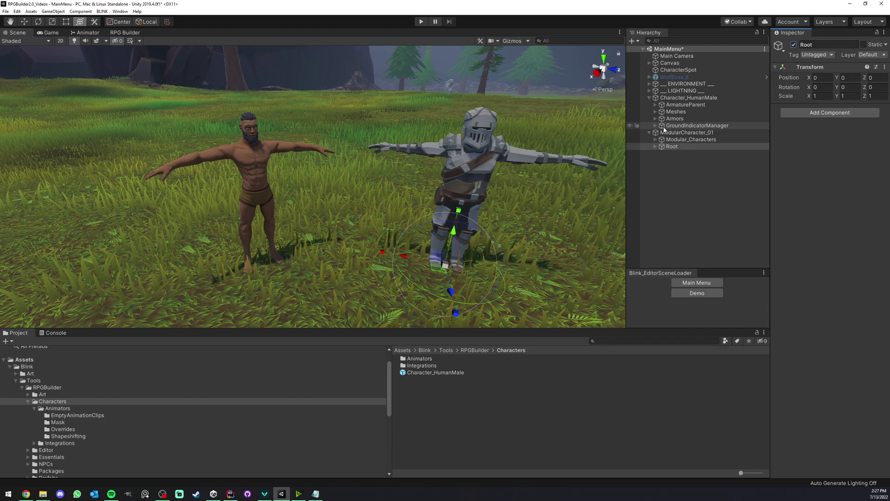
click(665, 157)
click(665, 147)
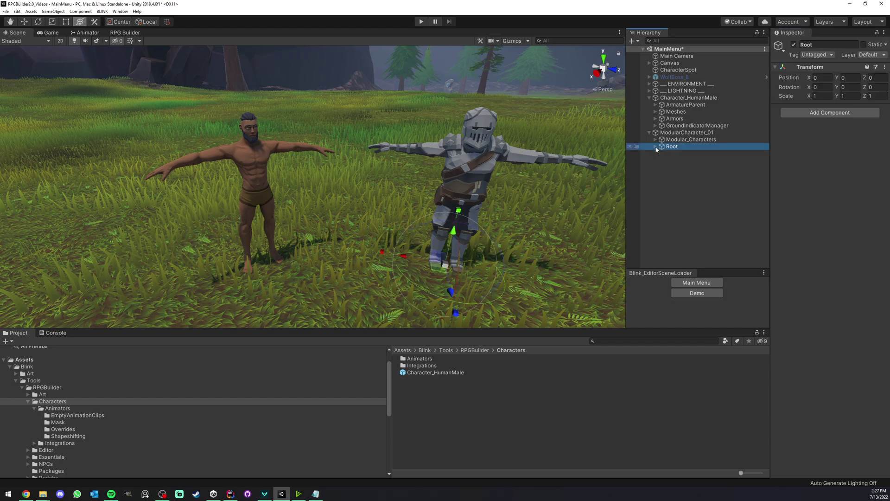
Examine the bone hierarchy inside ModularCharacter_01's Root, including Hips, Spine_01 and UpperLeg_L, and collapse it again
click(655, 147)
click(662, 153)
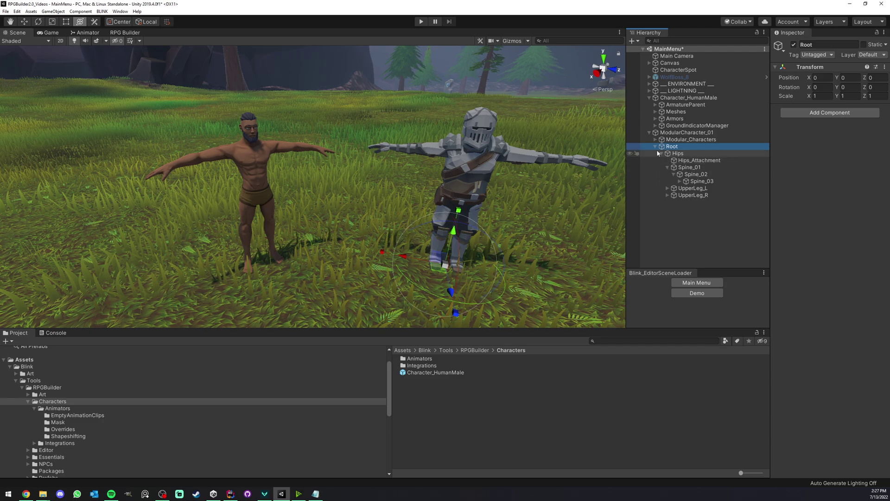
click(678, 153)
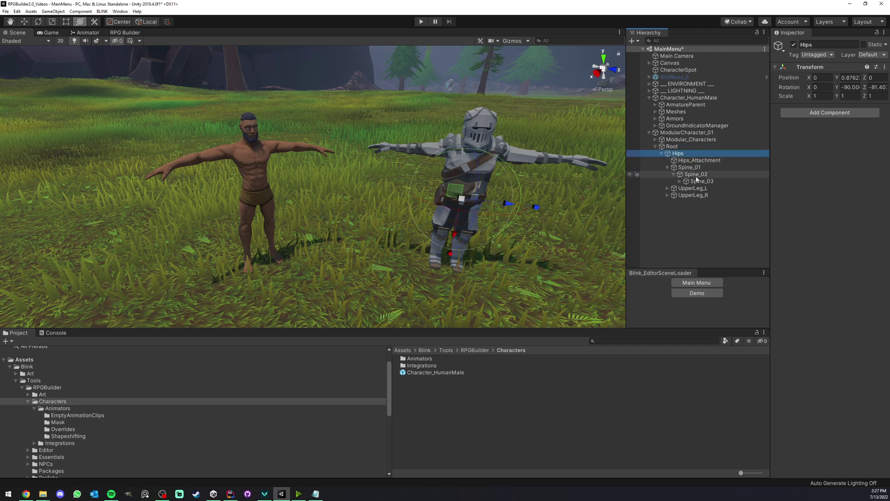
click(685, 168)
click(688, 188)
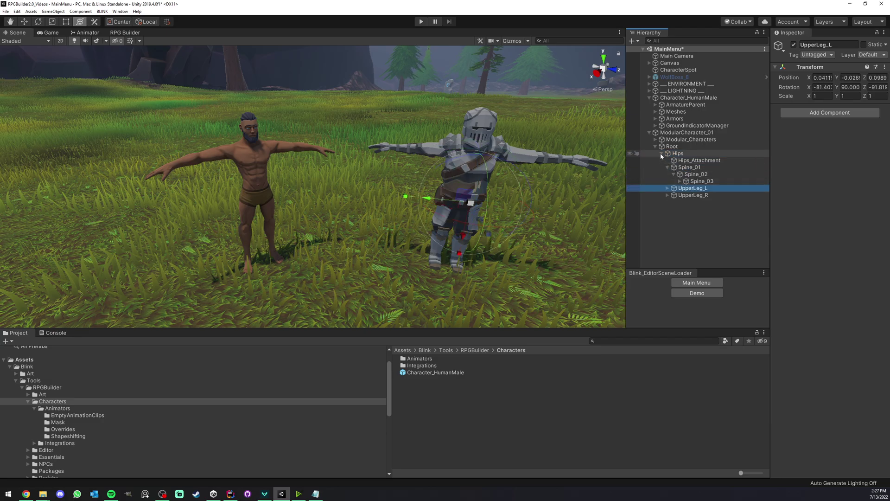
click(661, 153)
click(677, 147)
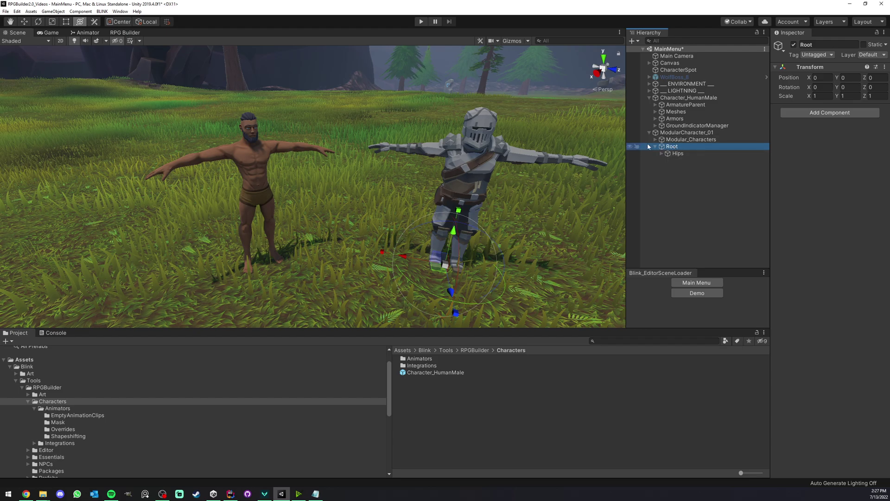
click(655, 147)
Delete the Armature object from ArmatureParent under Character_HumanMale and check the effect on the body in the scene
click(655, 105)
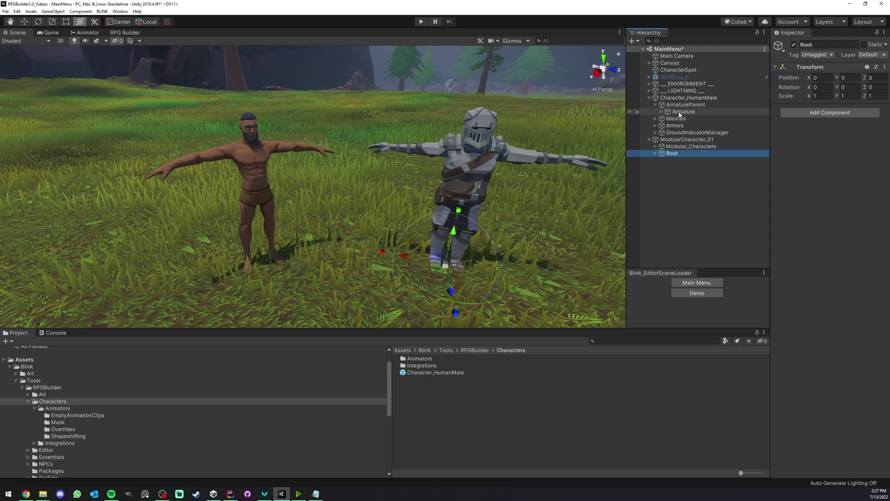
click(675, 114)
click(682, 97)
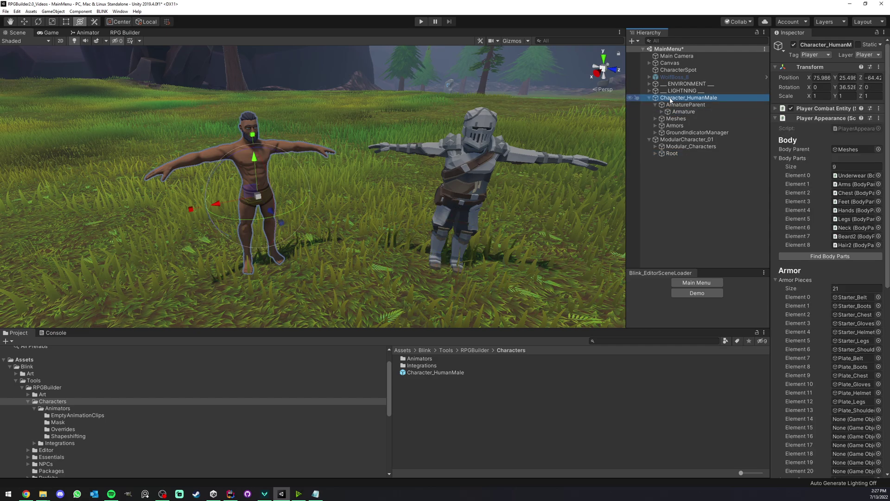
click(681, 112)
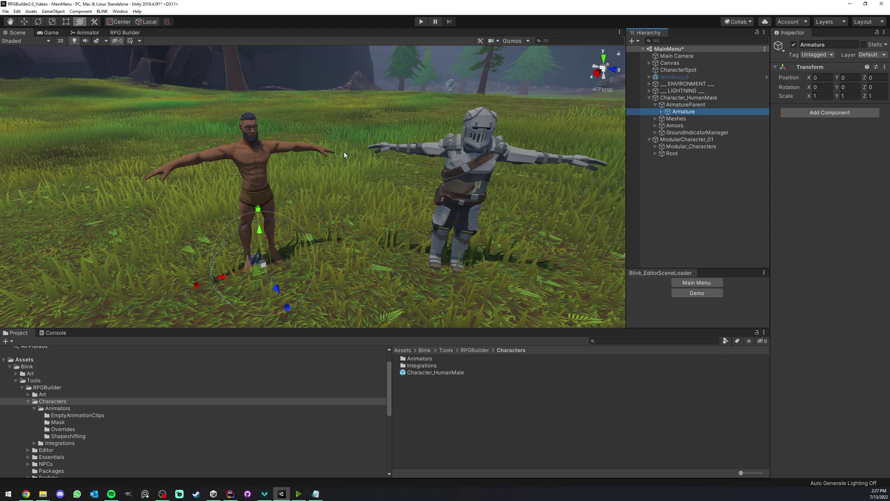
key(Delete)
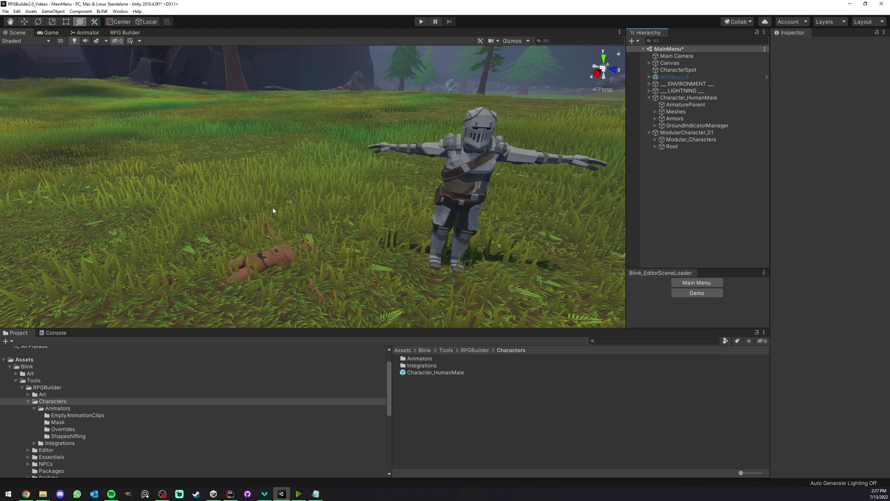
right_drag(273, 211, 284, 237)
scroll(324, 241, up, 3)
mouse_move(284, 237)
middle_down()
mouse_move(324, 240)
mouse_move(281, 227)
middle_up()
scroll(326, 240, down, 2)
right_drag(282, 226, 279, 201)
scroll(278, 201, down, 3)
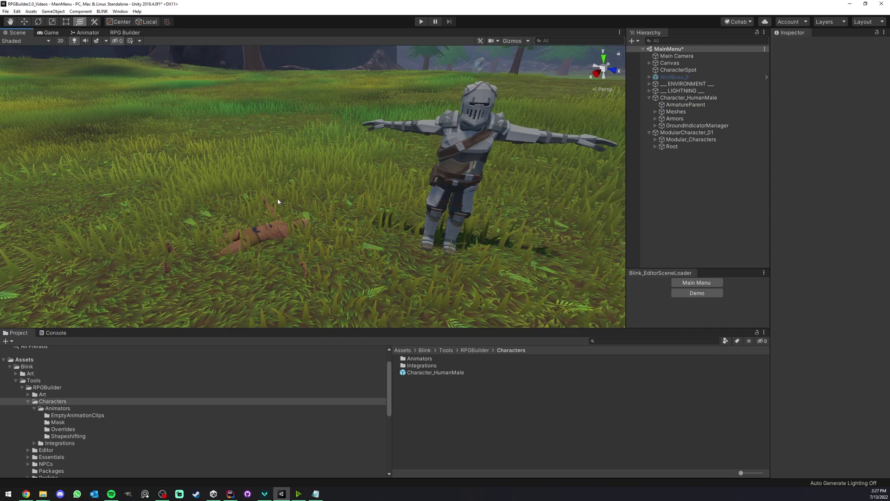
Delete the Accessories, Body and Customization objects from Meshes under Character_HumanMale, keeping the empty Meshes parent
click(655, 112)
click(678, 119)
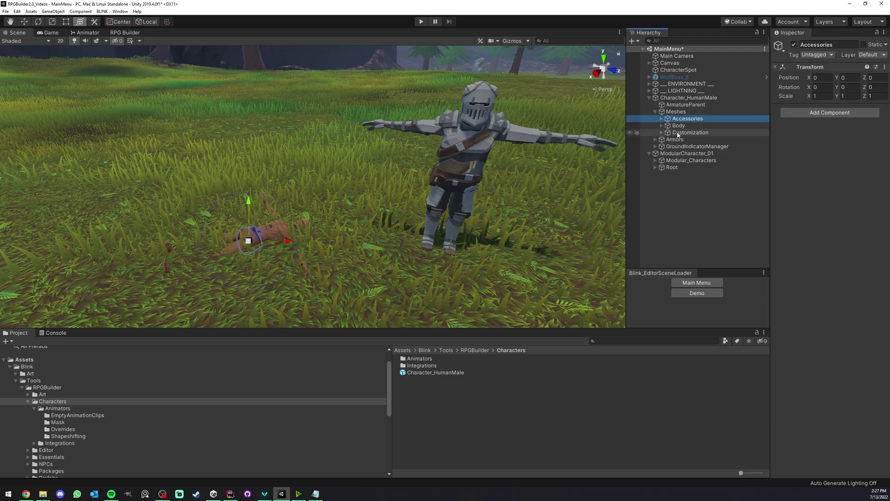
shift+click(677, 134)
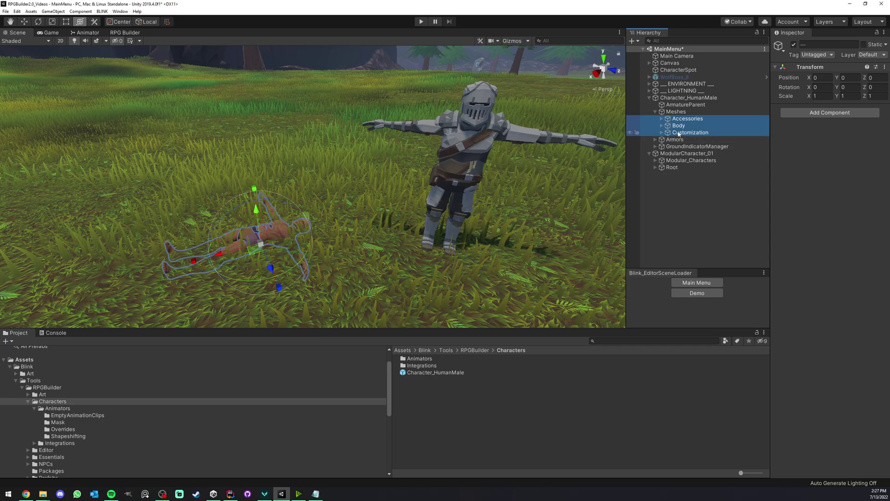
key(Delete)
click(658, 114)
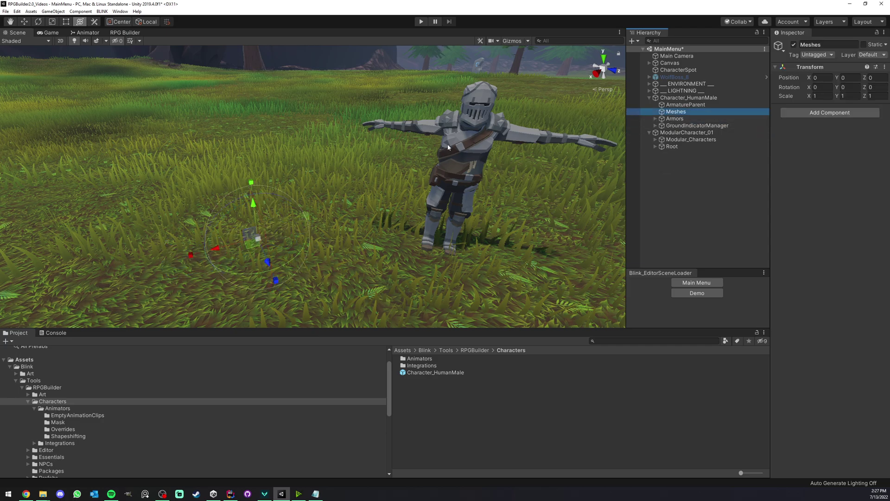
click(668, 159)
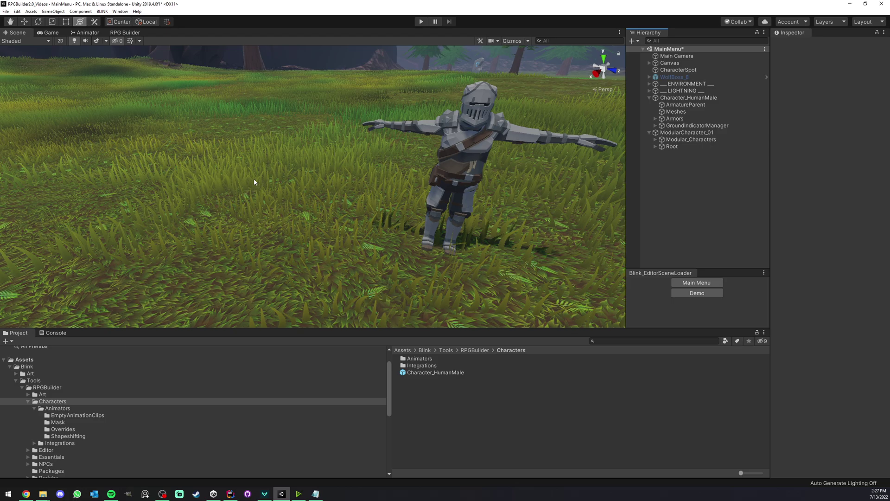
Delete StarterArmor and Plate from Armors under Character_HumanMale, keeping the empty Armors parent
click(655, 119)
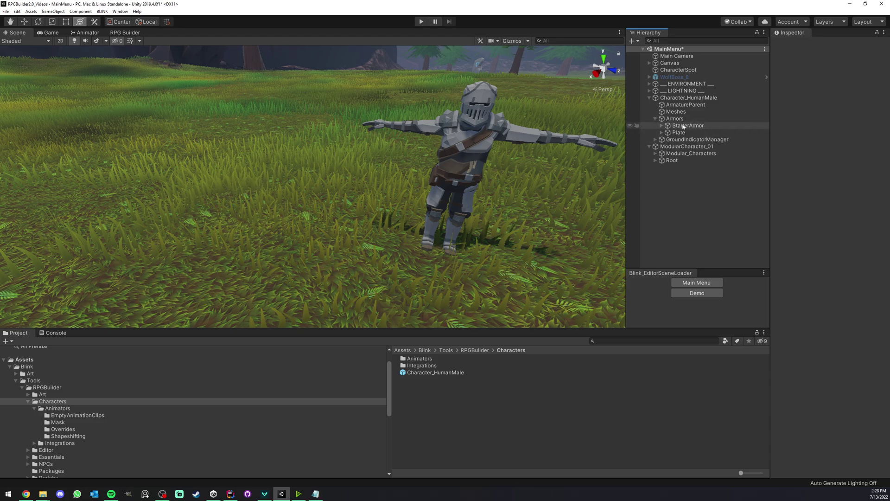
click(682, 126)
key(Delete)
click(683, 126)
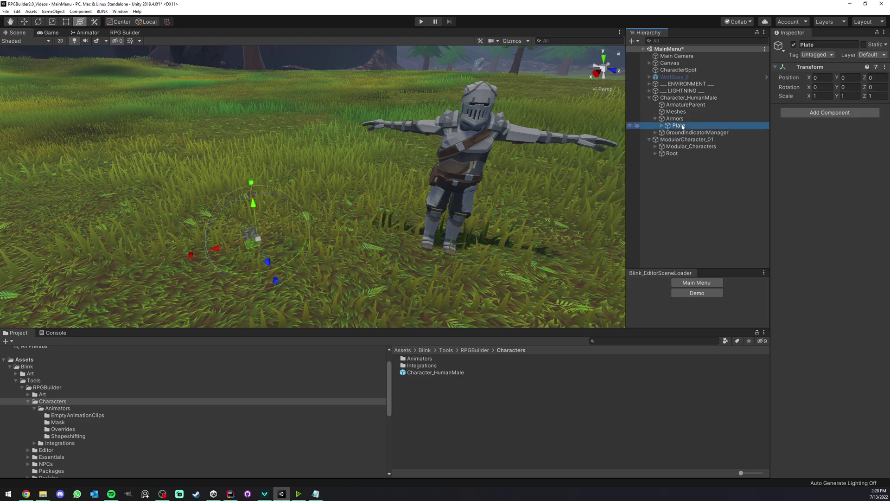
key(Delete)
click(689, 97)
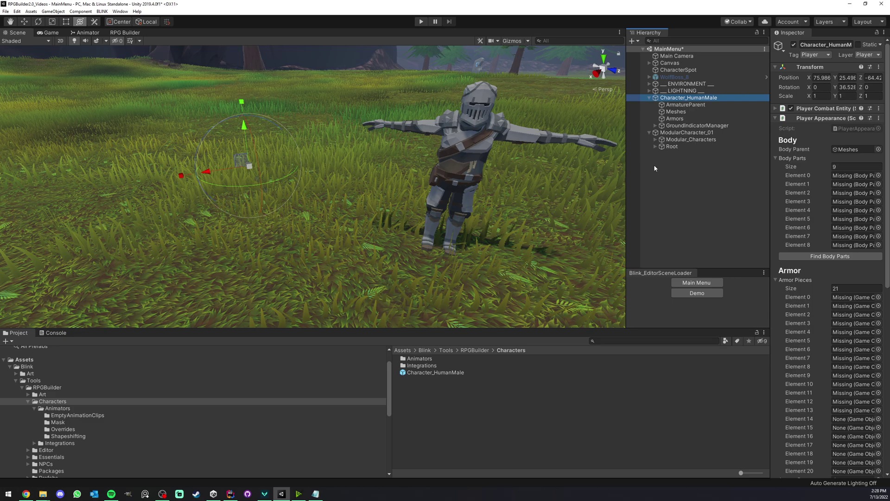
click(678, 167)
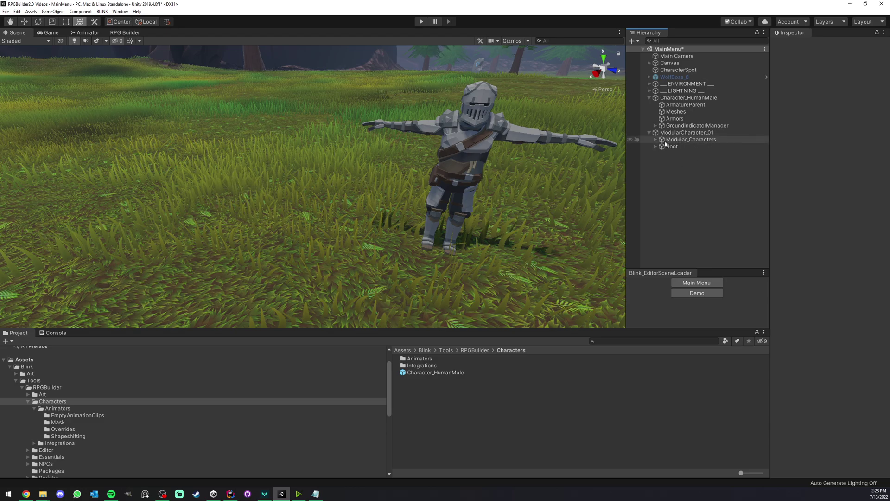
Move ModularCharacter_01's Root into ArmatureParent under Character_HumanMale and reset its transform
drag(675, 147, 682, 106)
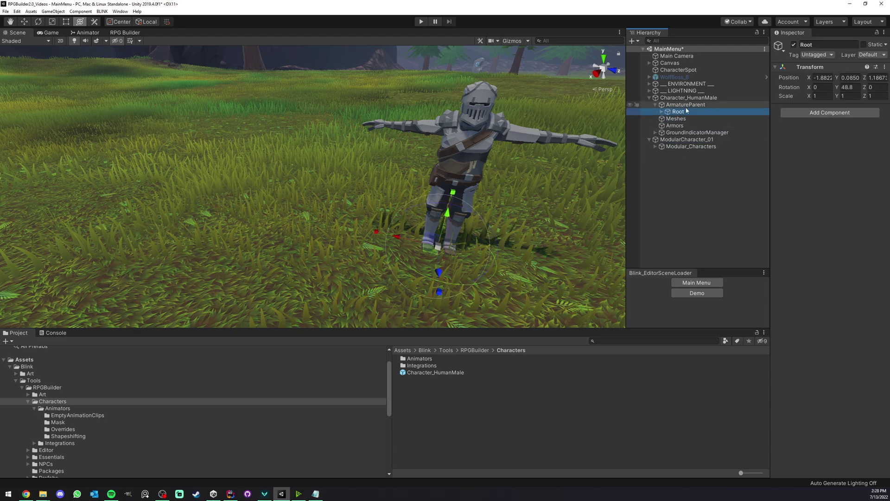
right_click(816, 69)
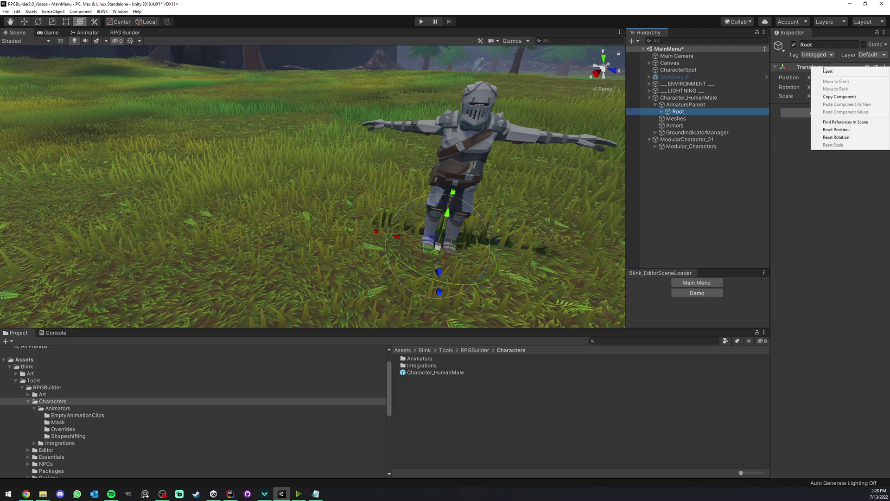
click(827, 72)
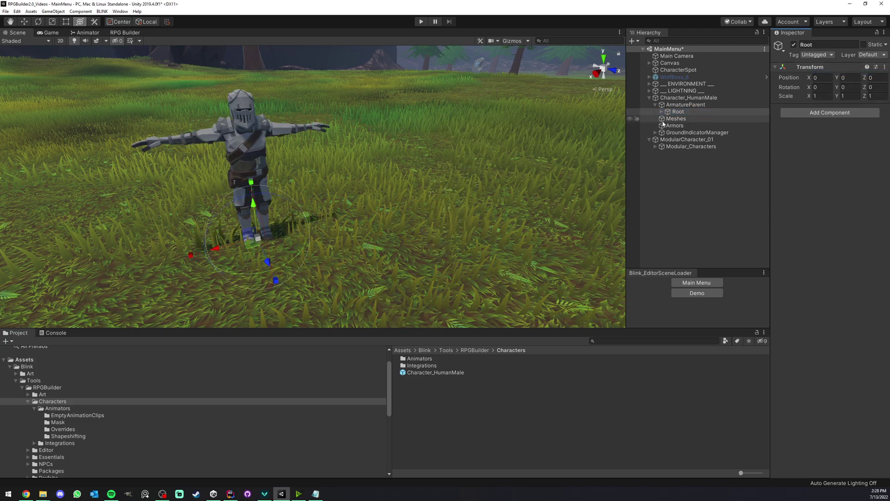
Move All_Gender_Parts and Male_Parts from Modular_Characters into Character_HumanMale's Meshes object and reset their transforms
click(655, 146)
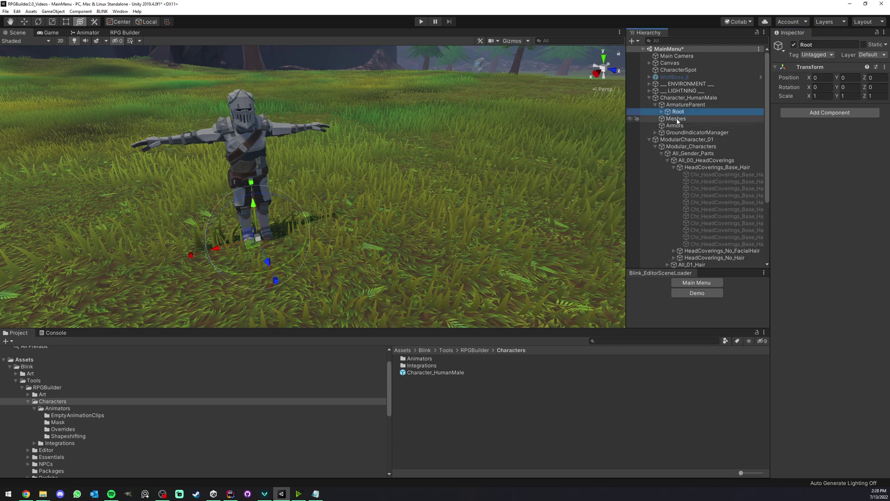
click(668, 160)
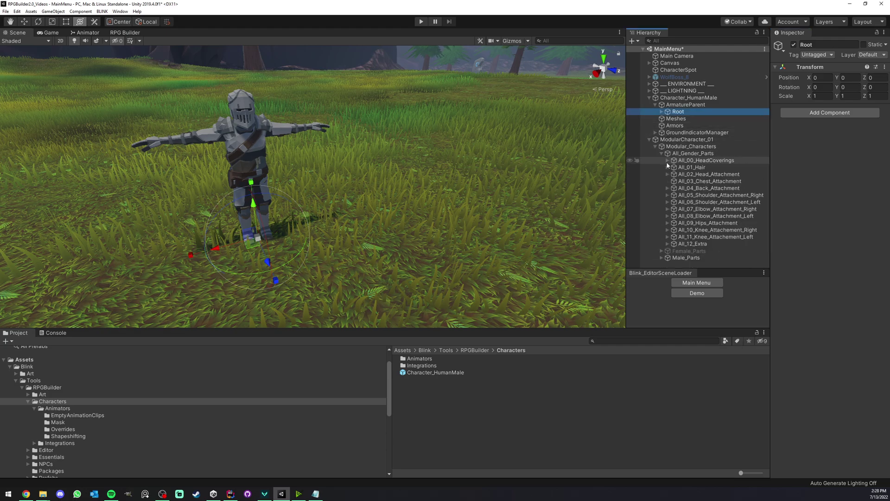
click(662, 153)
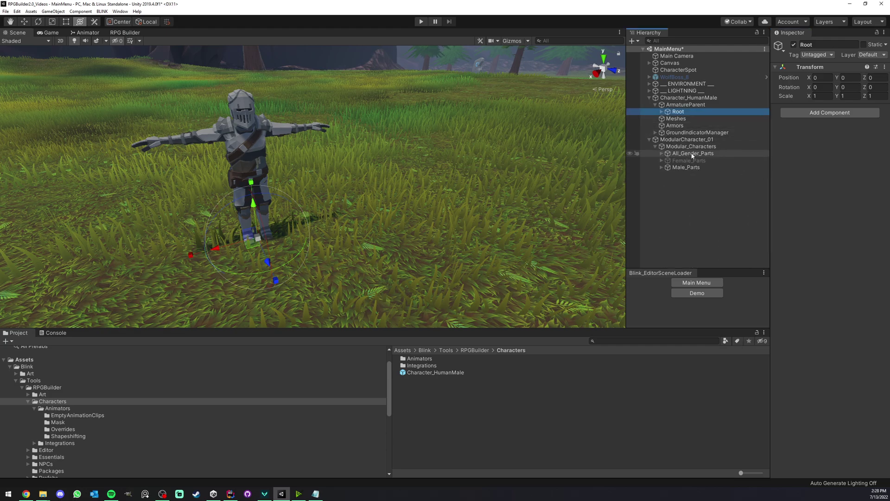
click(692, 154)
ctrl+click(687, 168)
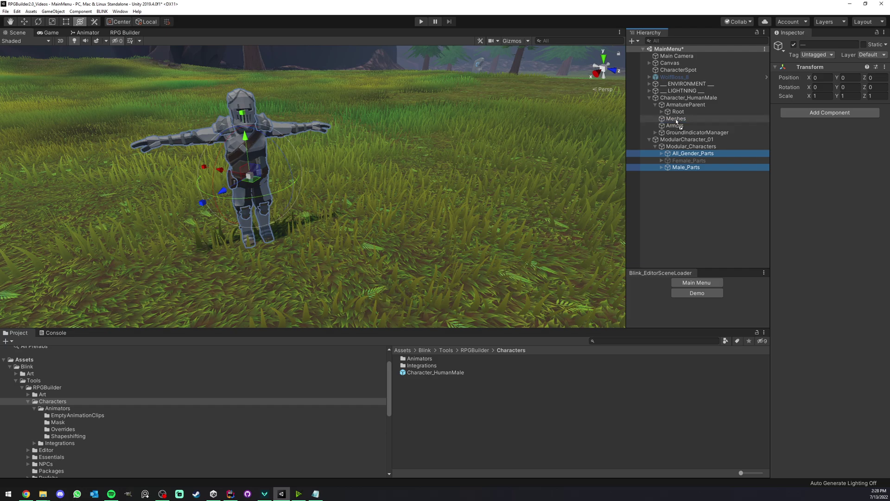
drag(676, 122, 676, 119)
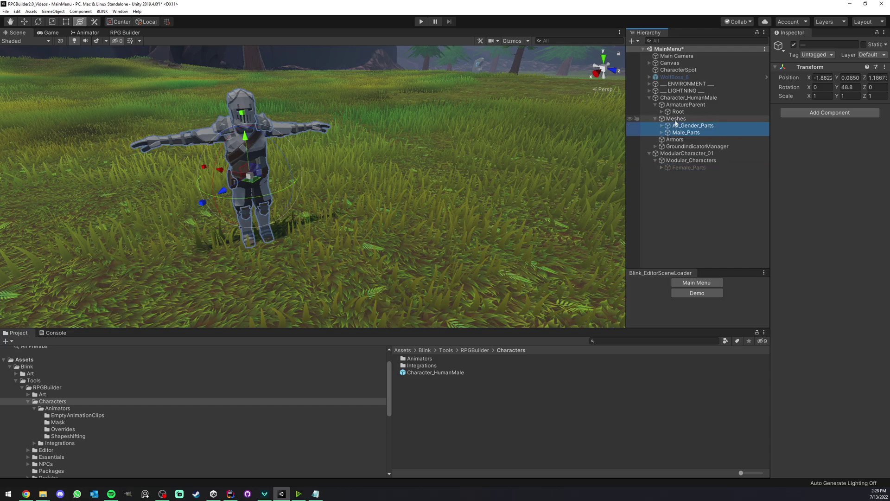
right_click(808, 68)
click(820, 75)
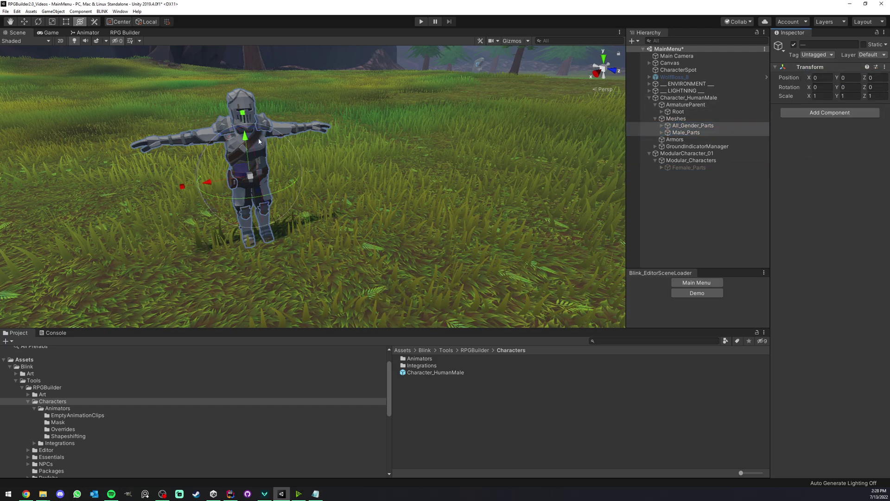
Delete the inactive Female_Parts object from Modular_Characters and select ModularCharacter_01
click(680, 167)
key(Delete)
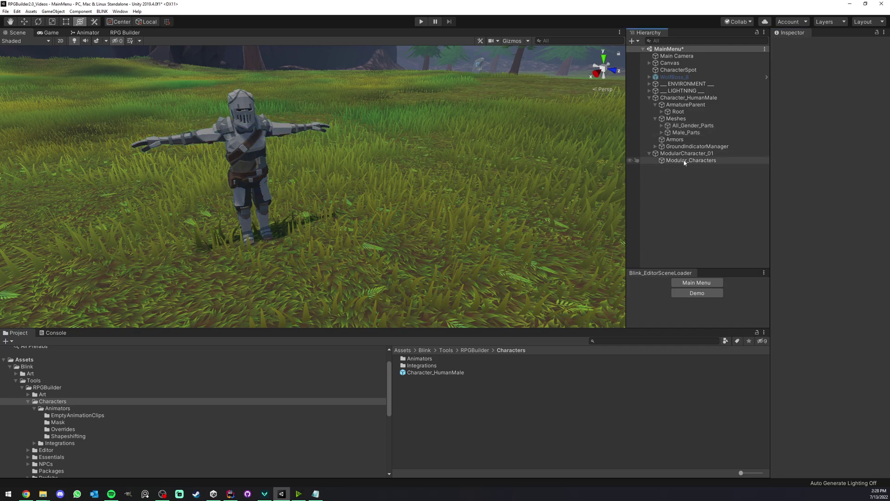
click(684, 154)
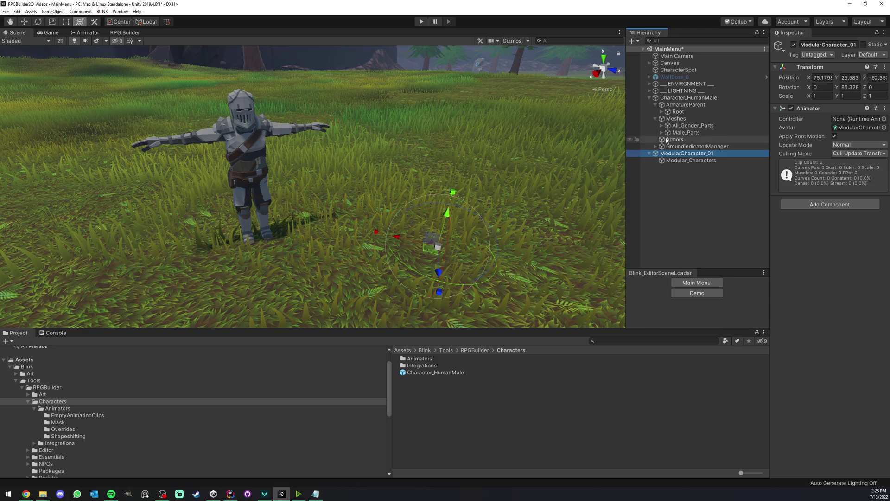
Locate the avatar asset used by ModularCharacter_01's Animator and assign ModularCharactersAvatar as the avatar of Character_HumanMale's Animator
click(689, 98)
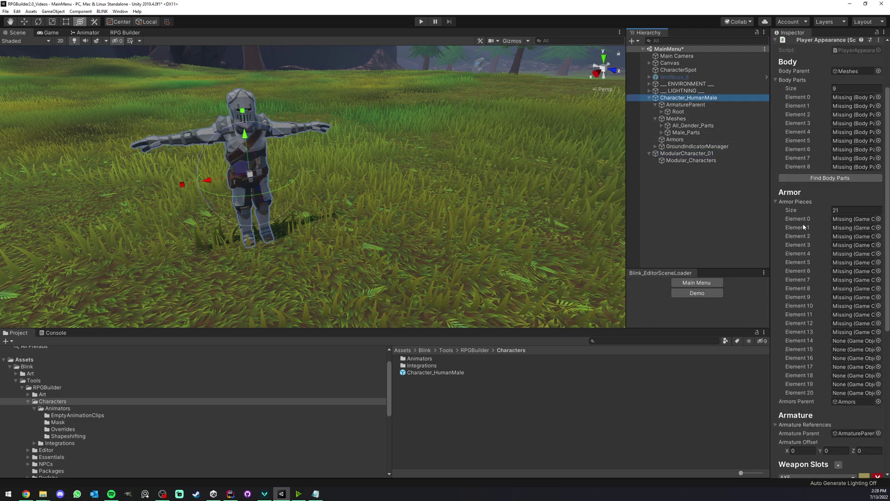
click(798, 119)
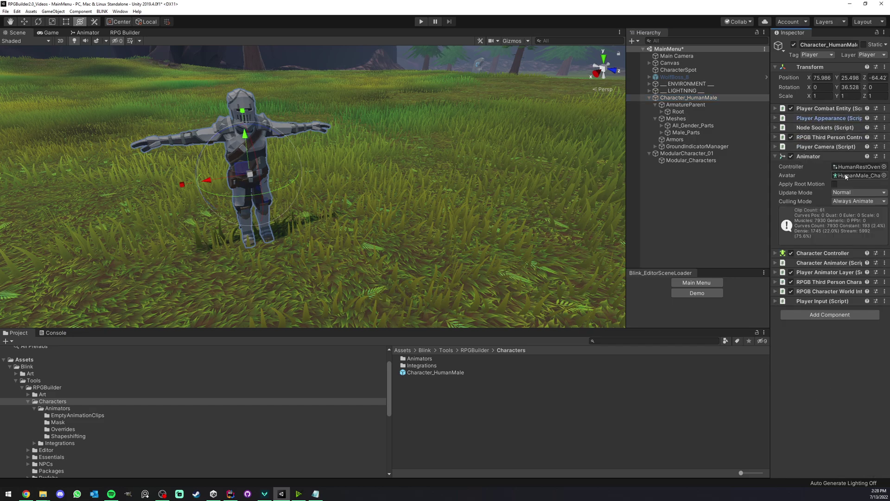
drag(770, 179, 743, 178)
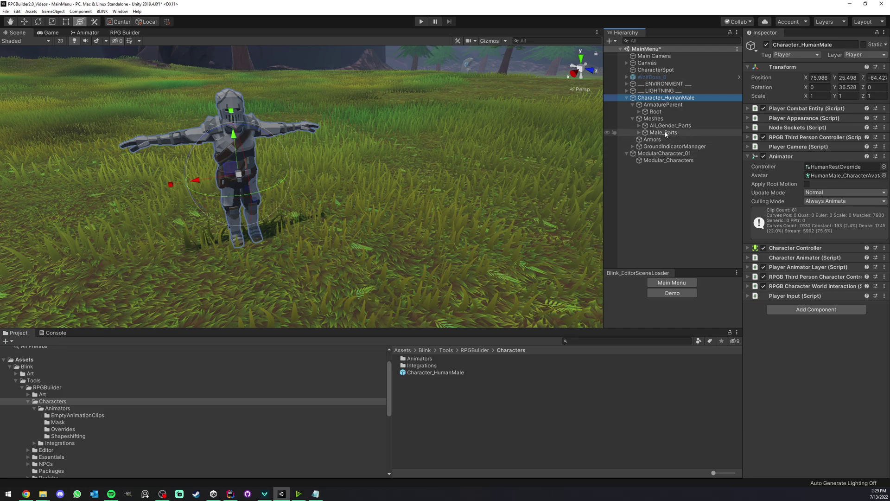
click(649, 154)
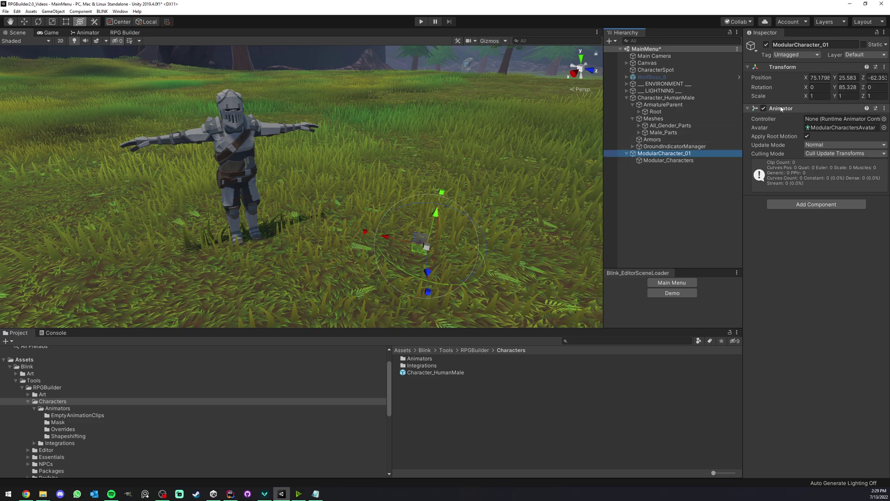
click(819, 128)
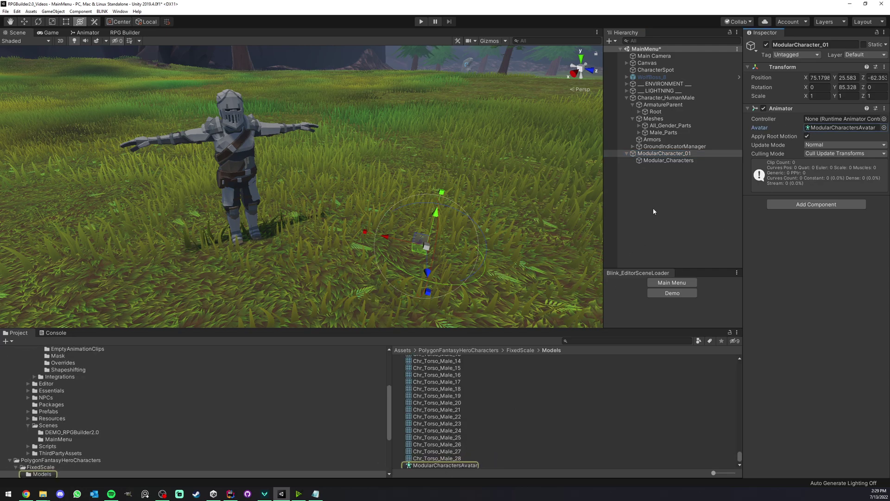
click(666, 98)
drag(453, 464, 839, 176)
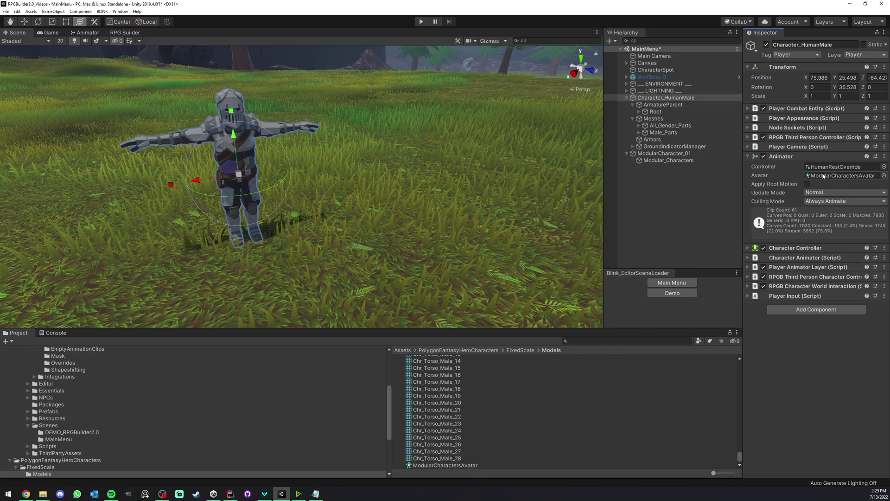
click(665, 154)
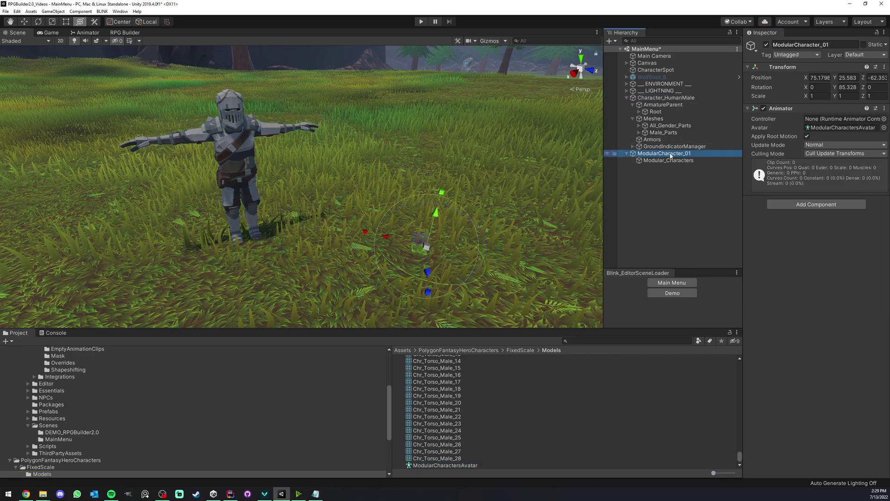
Examine the mesh asset behind Chr_Head_Male_00 in Male_Parts and the avatar assigned to Character_HumanMale's Animator
click(639, 133)
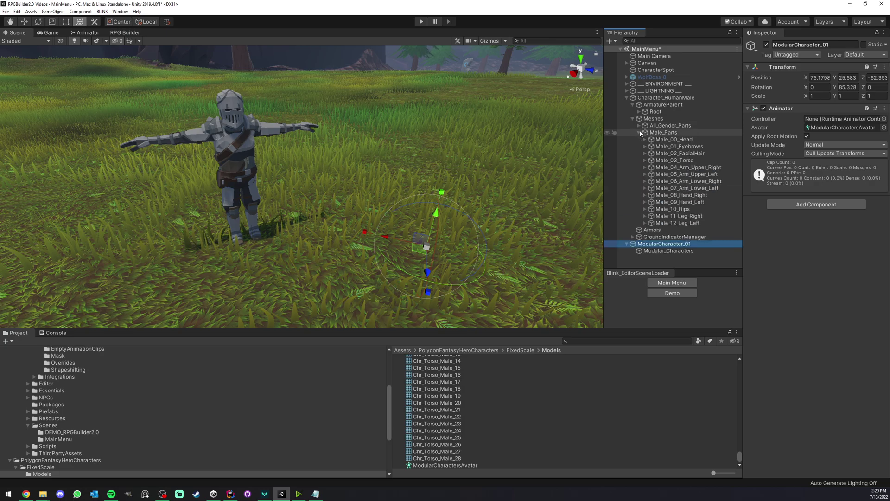
click(645, 140)
click(651, 147)
click(693, 154)
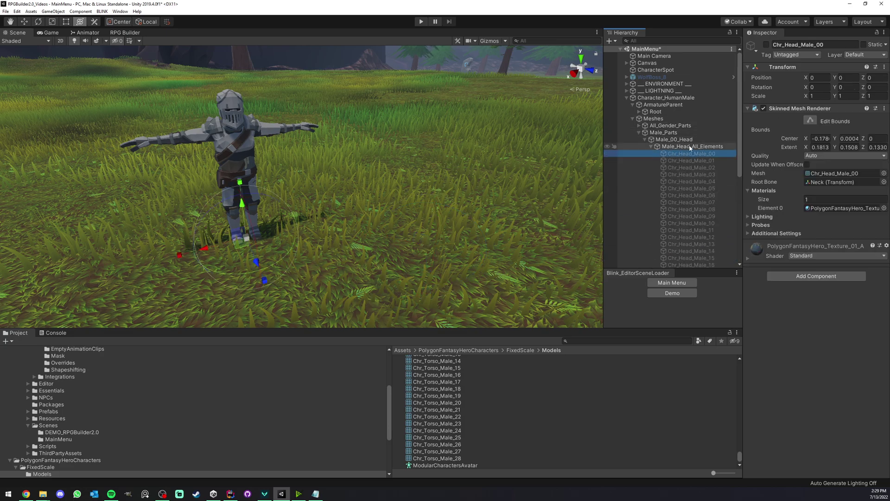
click(828, 174)
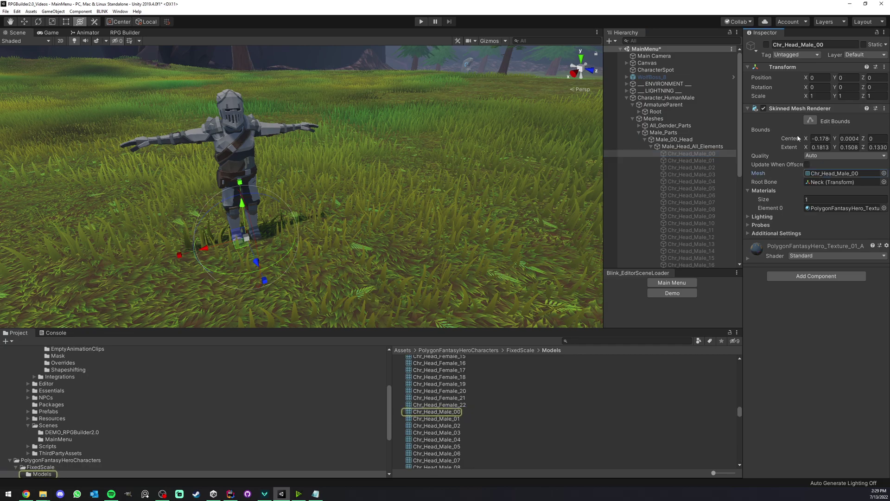
drag(734, 412, 716, 466)
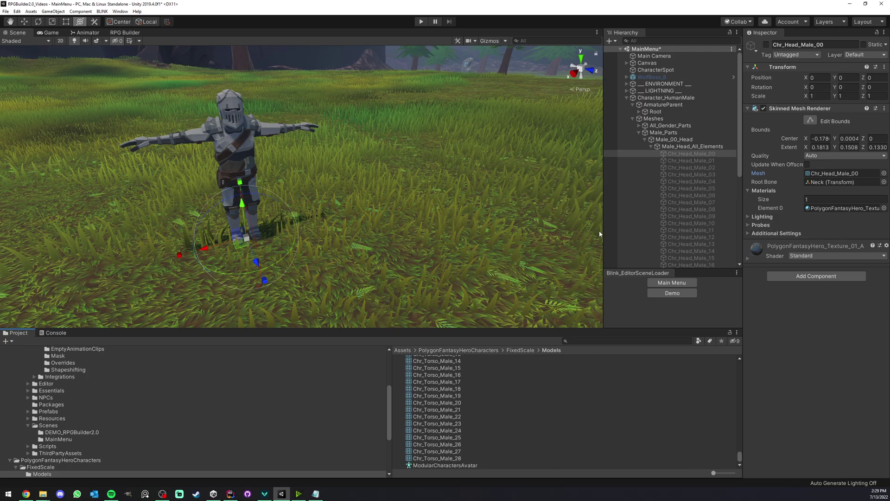
click(666, 97)
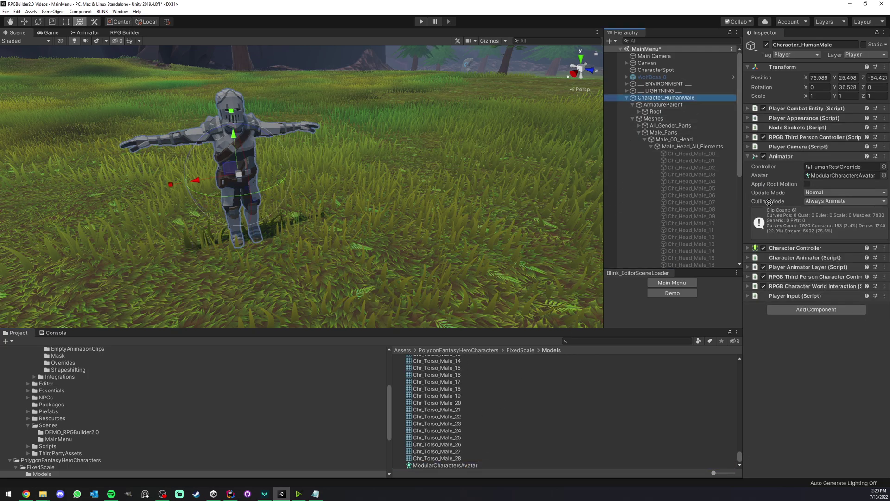
drag(769, 203, 834, 179)
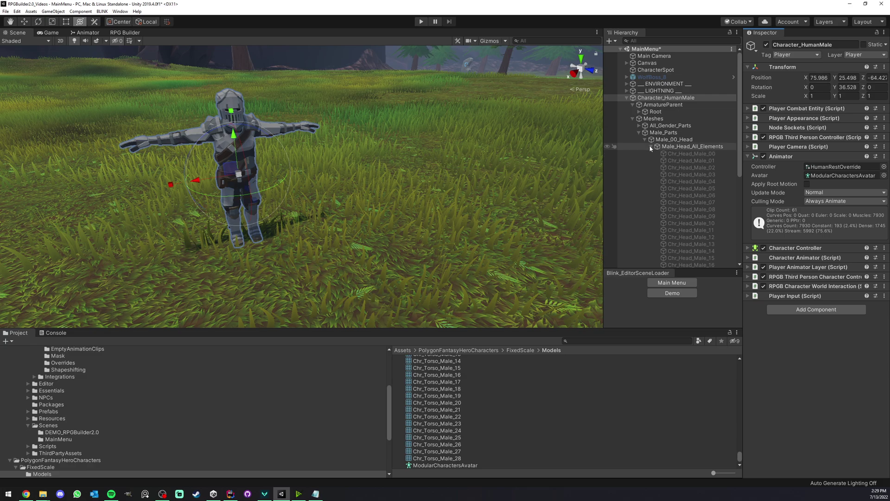
Collapse the Meshes hierarchy and delete the leftover ModularCharacter_01 object from the scene
click(651, 147)
click(645, 139)
click(639, 132)
click(633, 118)
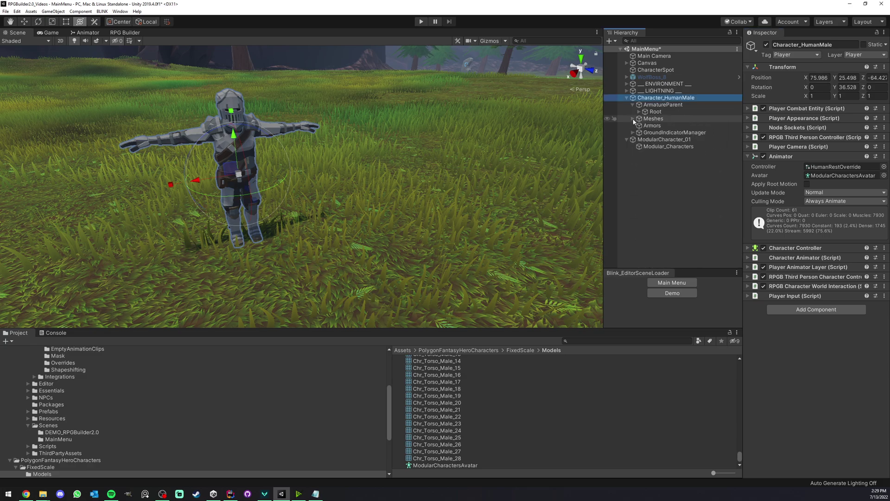
click(665, 140)
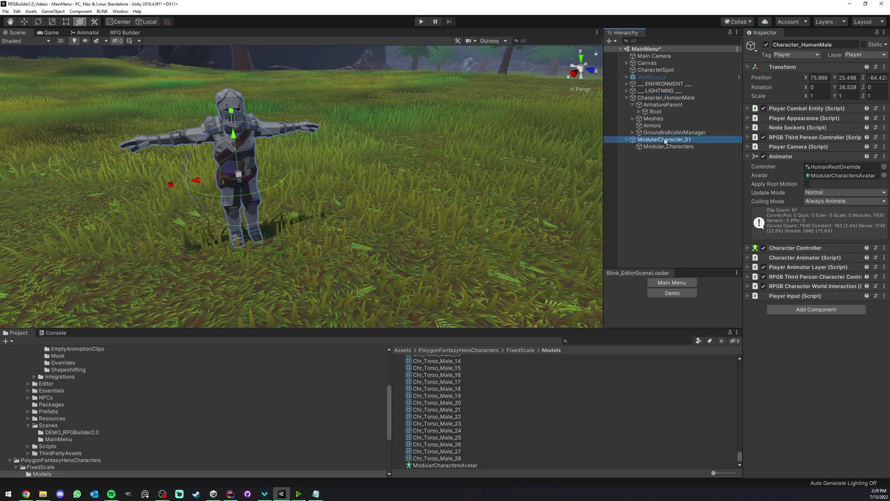
key(Delete)
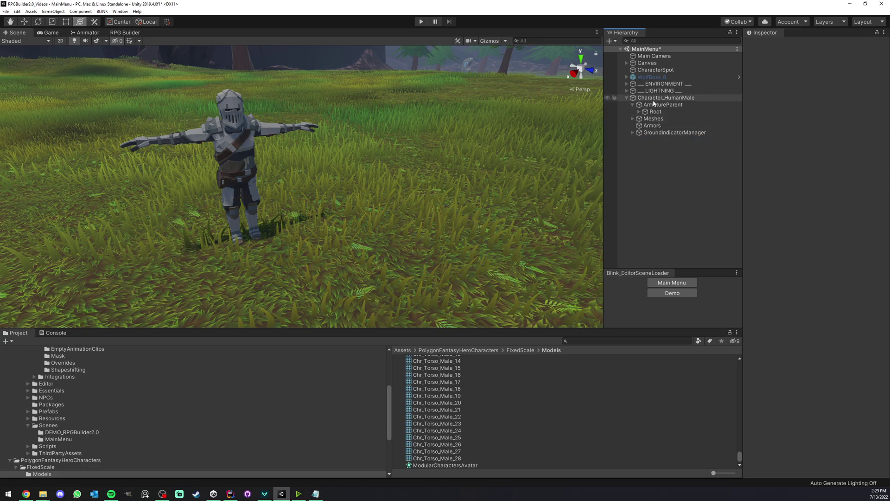
Empty the Body Parts list in Character_HumanMale's Player Appearance component by setting its size to 0
click(666, 97)
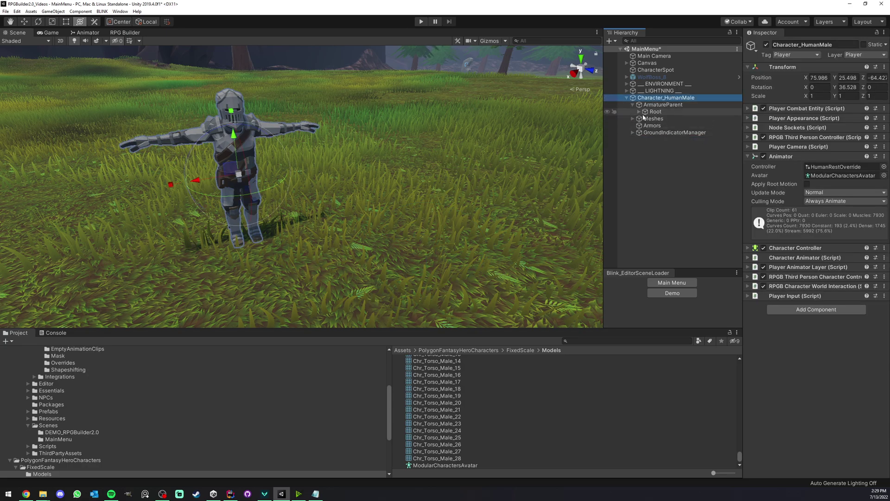
click(789, 118)
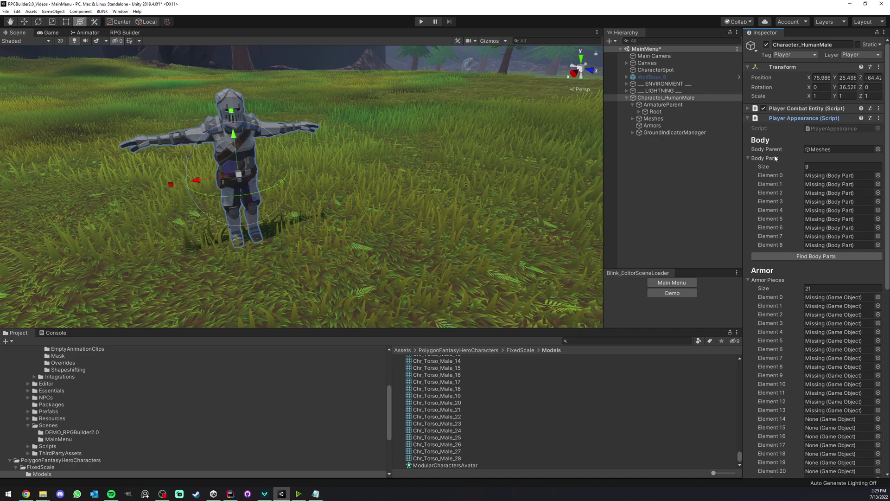
click(826, 165)
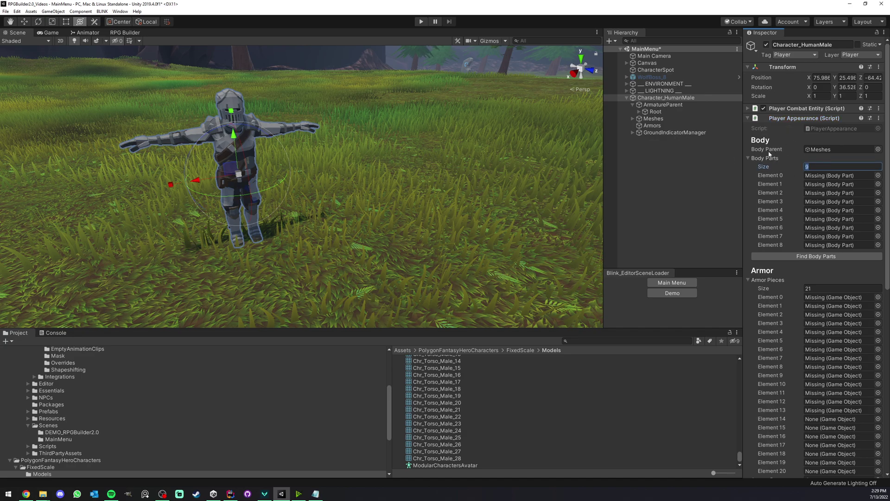
text(0)
key(Return)
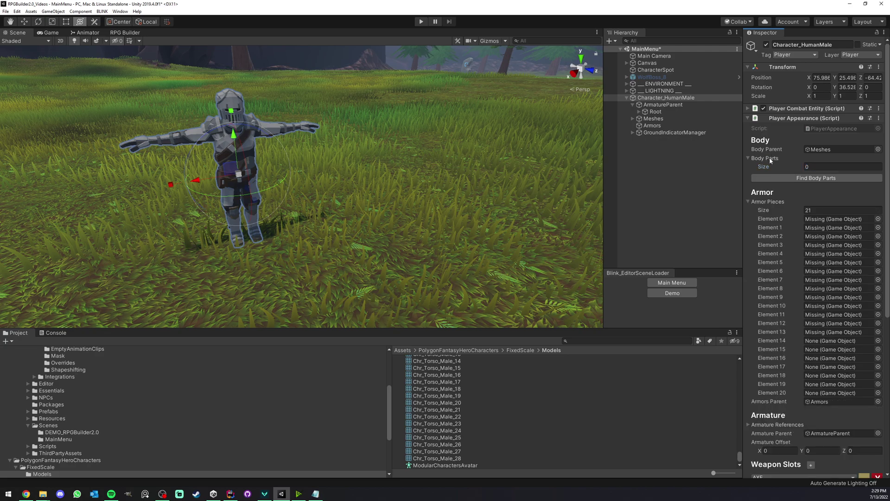
Set the Armor Pieces list size to 0 and remove all weapon slots from the Player Appearance component
click(772, 158)
click(829, 202)
text(0)
key(Return)
click(768, 193)
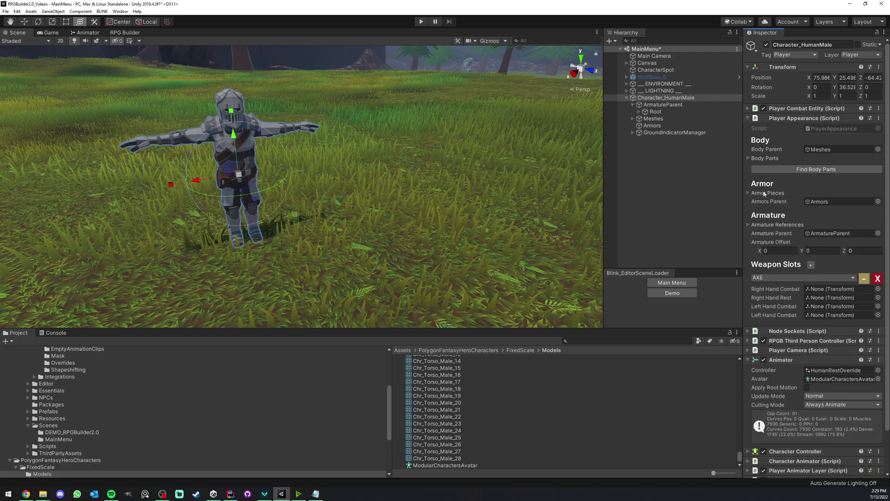
click(761, 158)
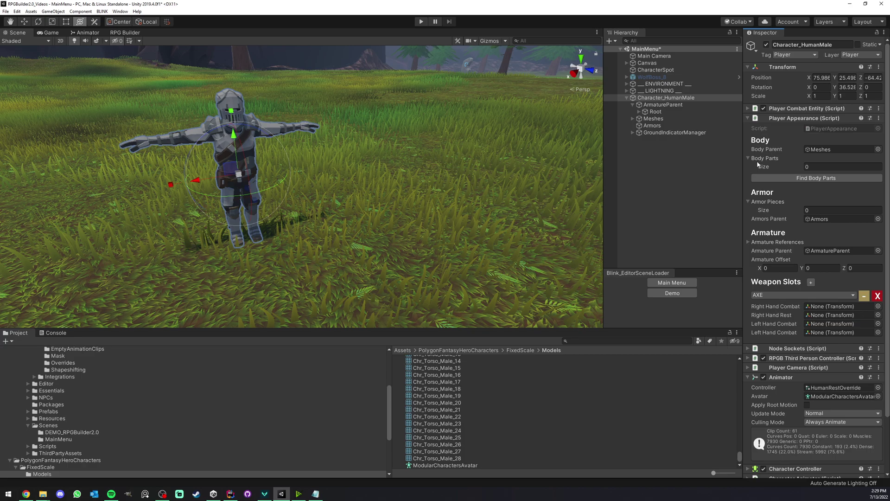
click(760, 158)
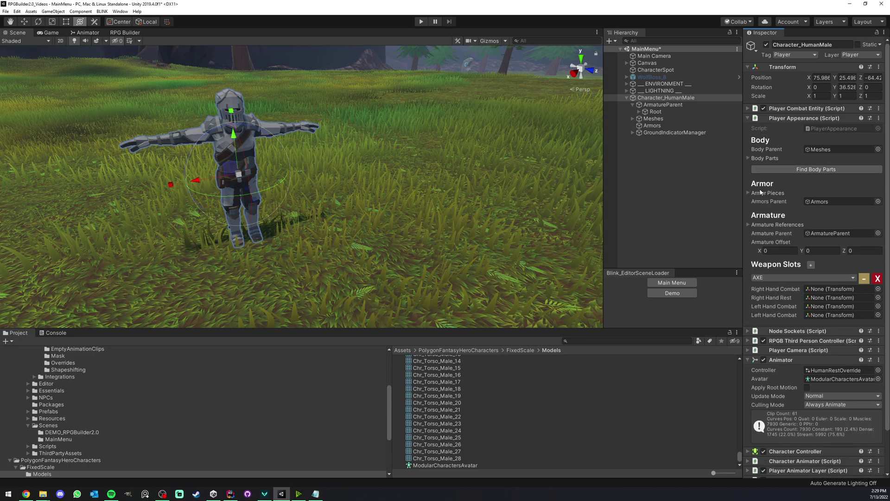
click(878, 279)
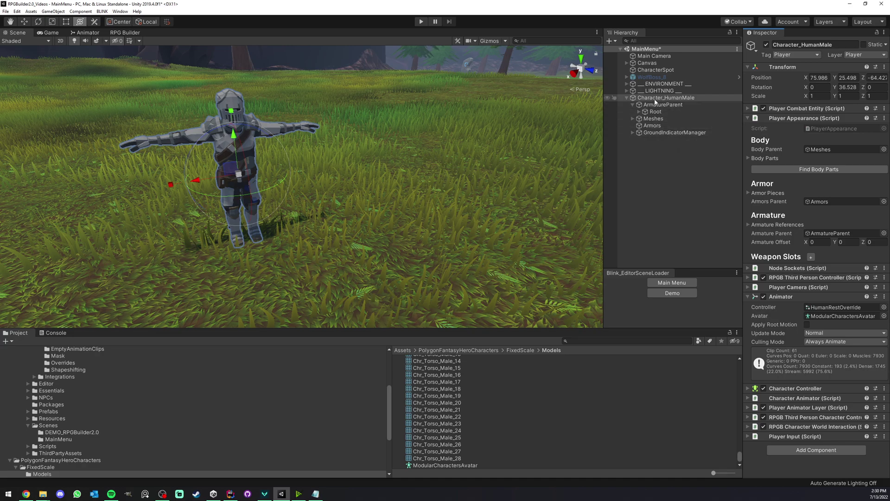
Rename the Character_HumanMale scene object as Character_Synty
click(665, 98)
drag(695, 98, 666, 101)
text(Synt)
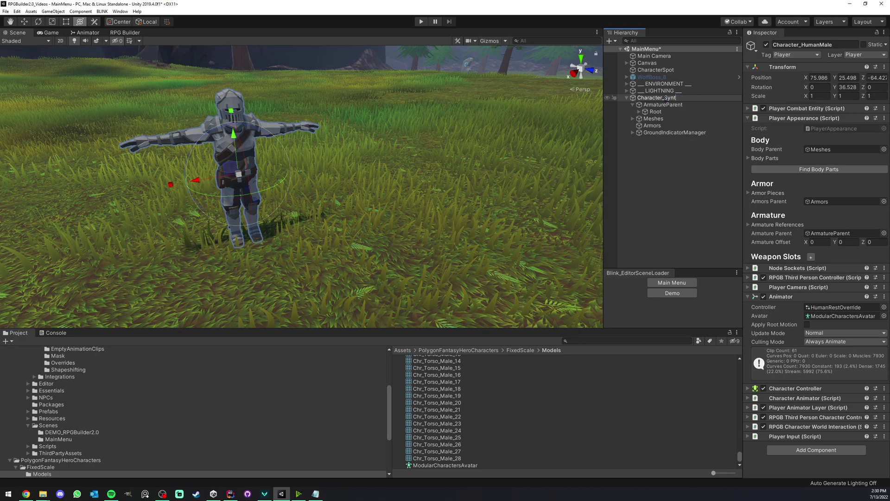
text(y)
key(Return)
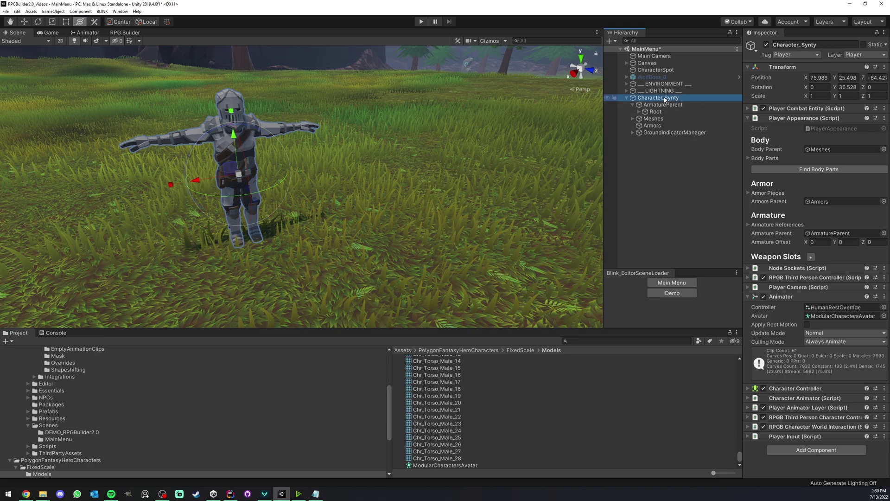
Save Character_Synty as a prefab in RPGBuilder's Characters folder and delete its instance from the scene
scroll(86, 385, up, 4)
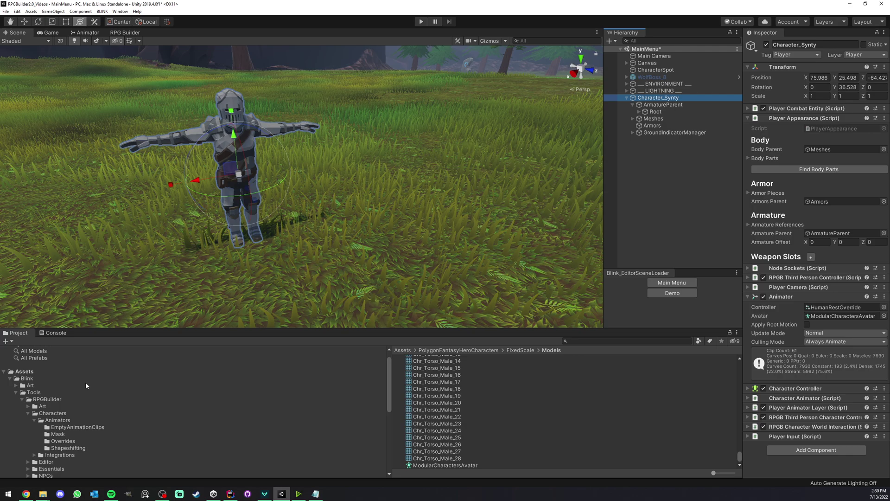
click(46, 413)
click(29, 414)
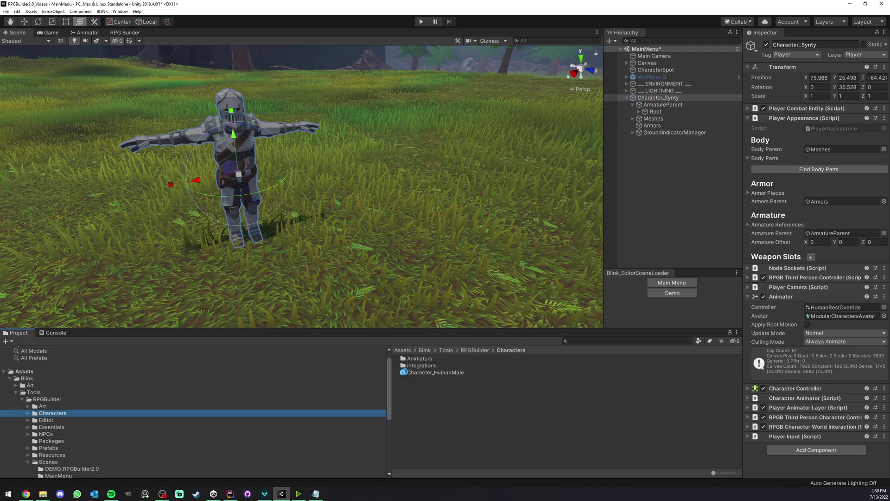
drag(403, 372, 411, 361)
click(658, 98)
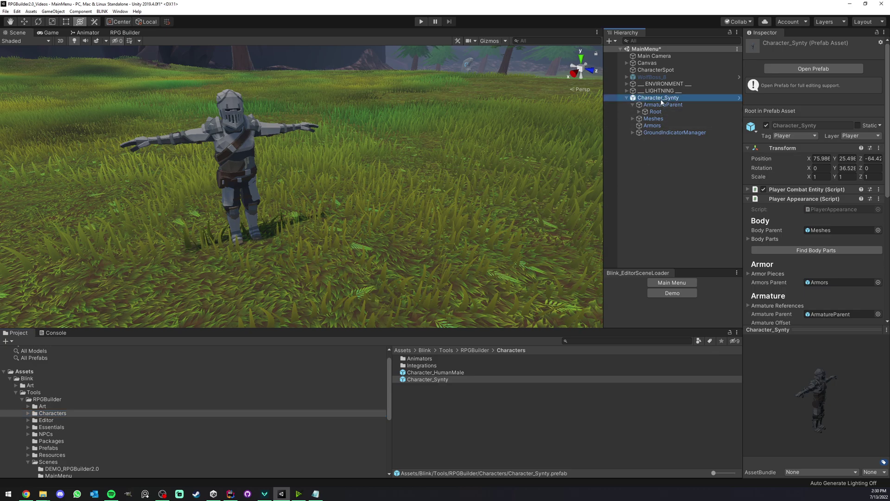
key(Delete)
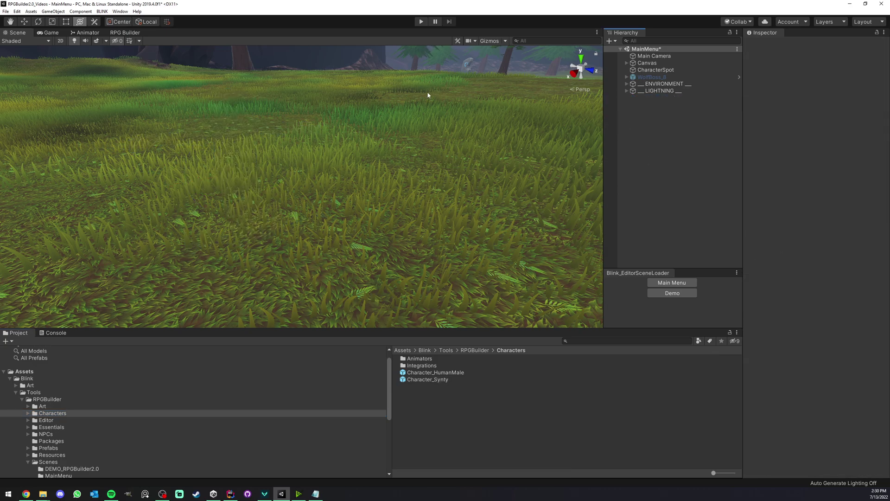
Assign the Character_Synty prefab to the Male gender of the Human race in the RPG Builder editor
click(51, 32)
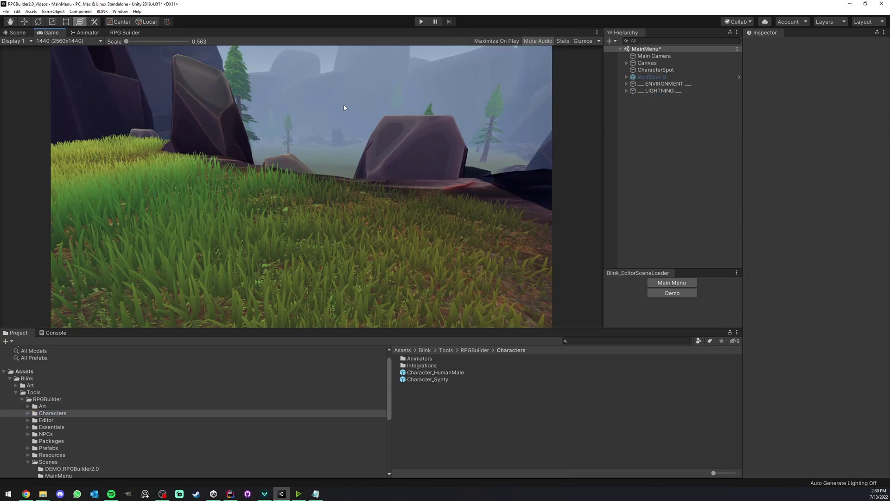
click(121, 33)
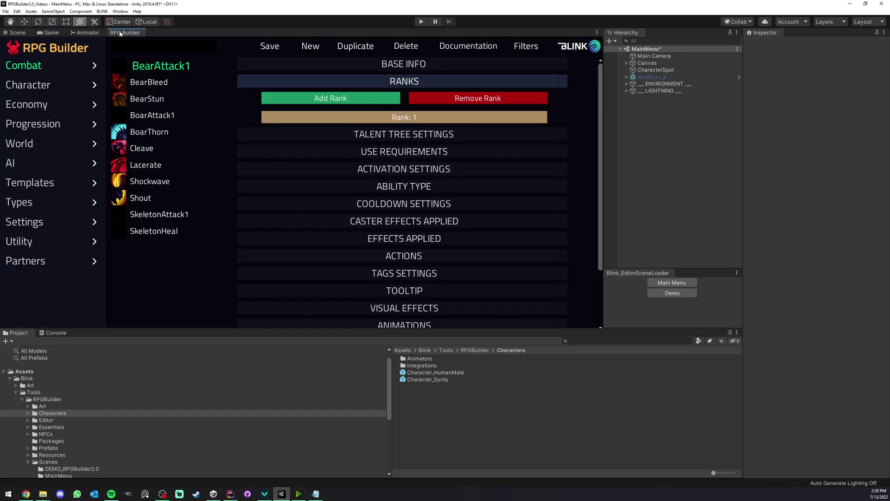
click(28, 85)
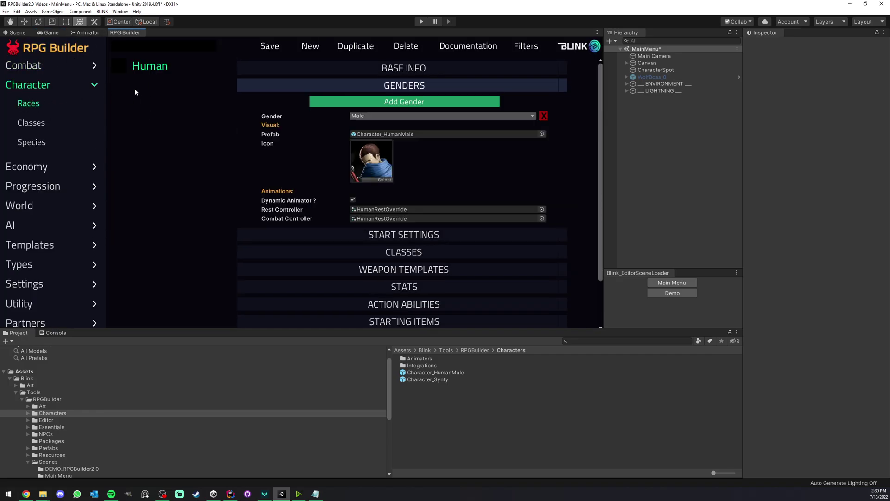
click(299, 68)
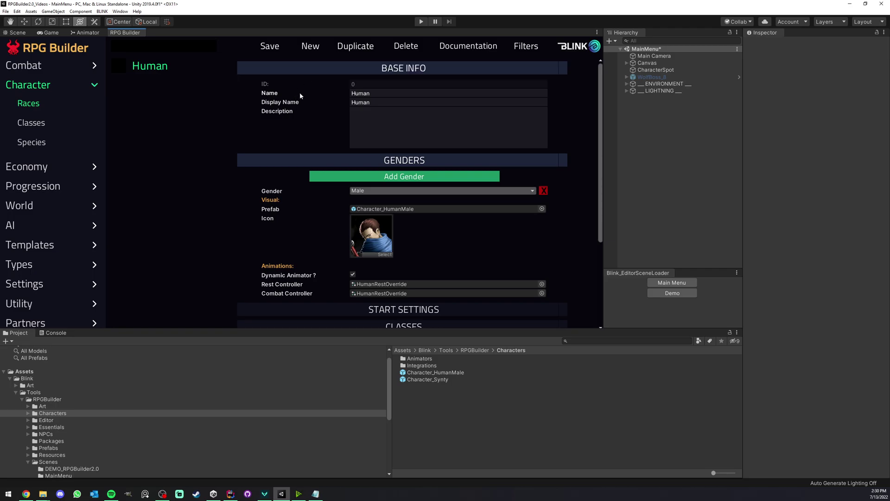
click(317, 71)
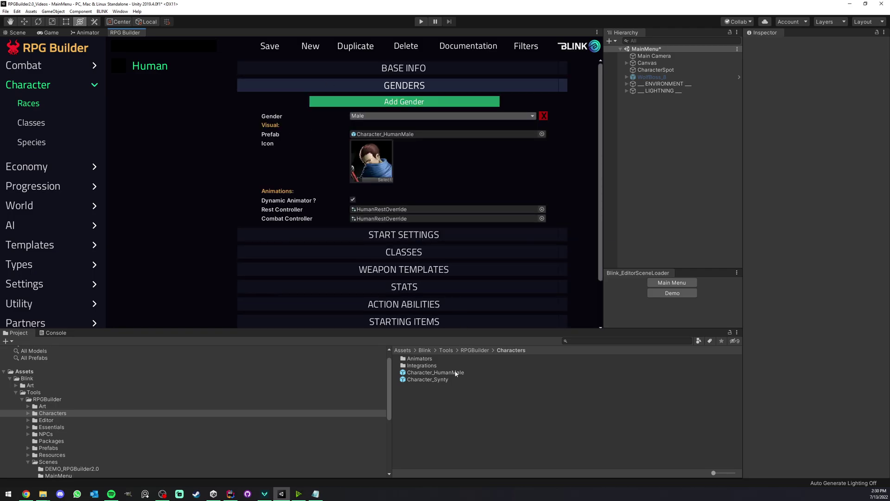
drag(443, 381, 389, 135)
Run the MainMenu scene in the Game view and check how the existing saved characters look with the new model
key(ctrl+2)
click(422, 22)
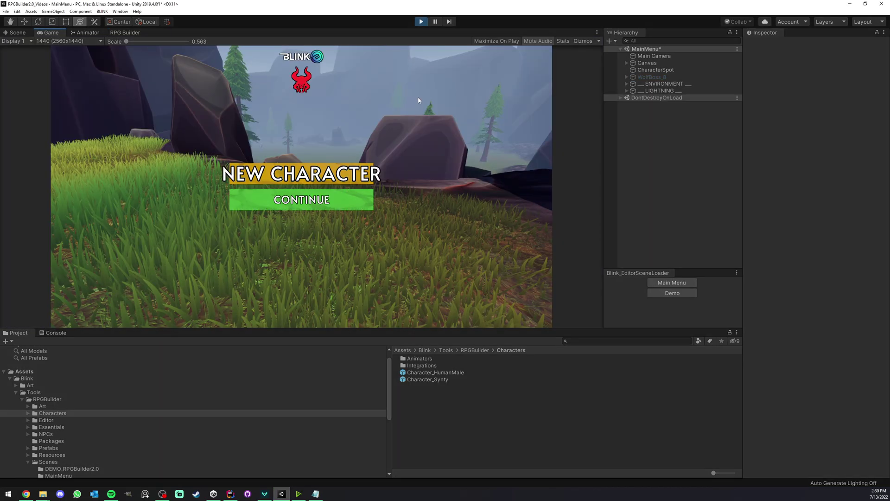
click(352, 176)
click(526, 320)
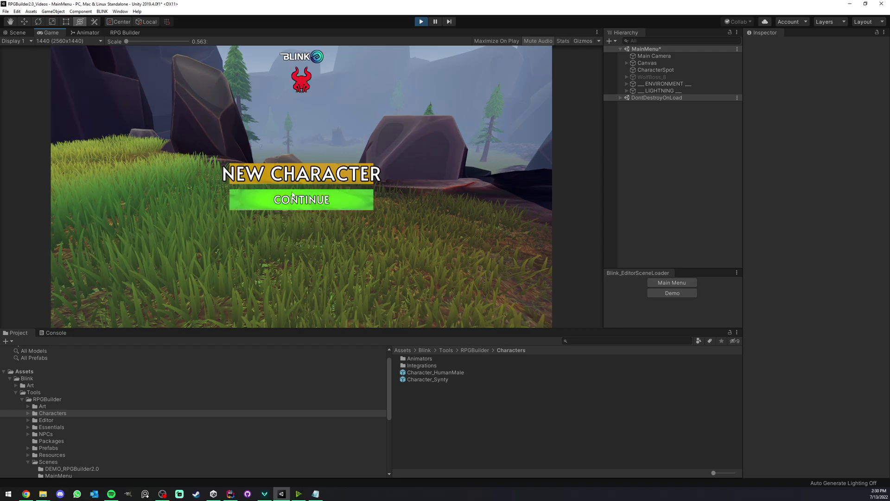
click(293, 195)
mouse_move(151, 158)
mouse_down()
mouse_move(153, 192)
mouse_move(153, 156)
mouse_up()
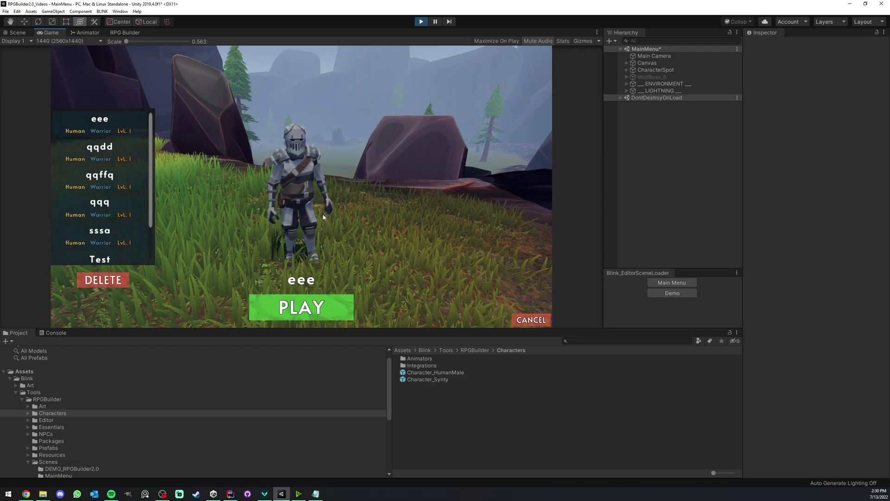
click(129, 176)
scroll(107, 182, down, 3)
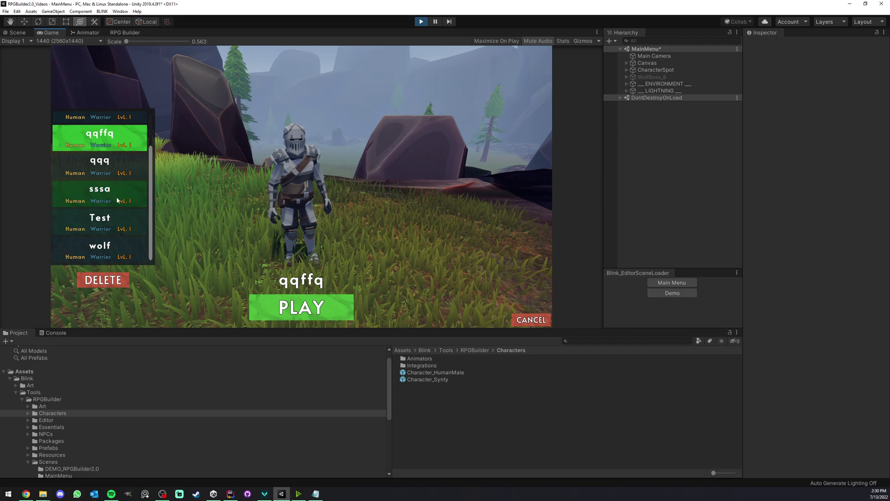
scroll(114, 200, up, 3)
click(547, 321)
Create a new Human Warrior character named Synty and enter the game world
click(317, 173)
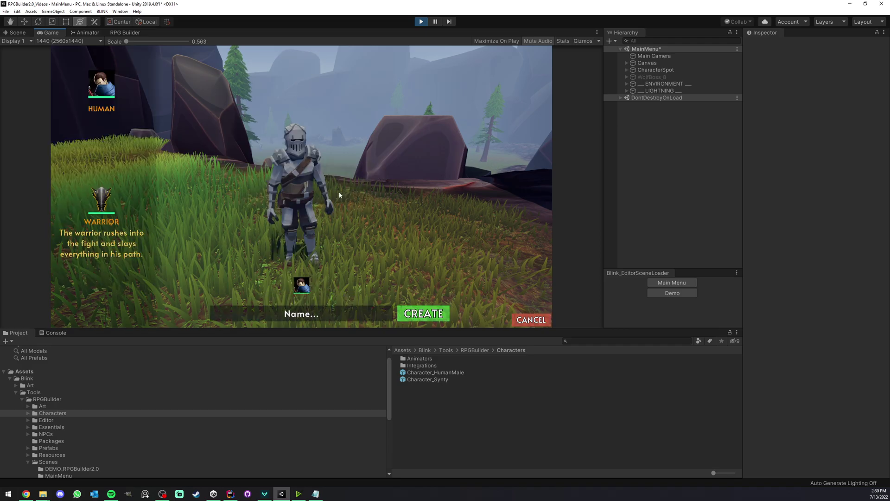
click(318, 311)
text(Synty)
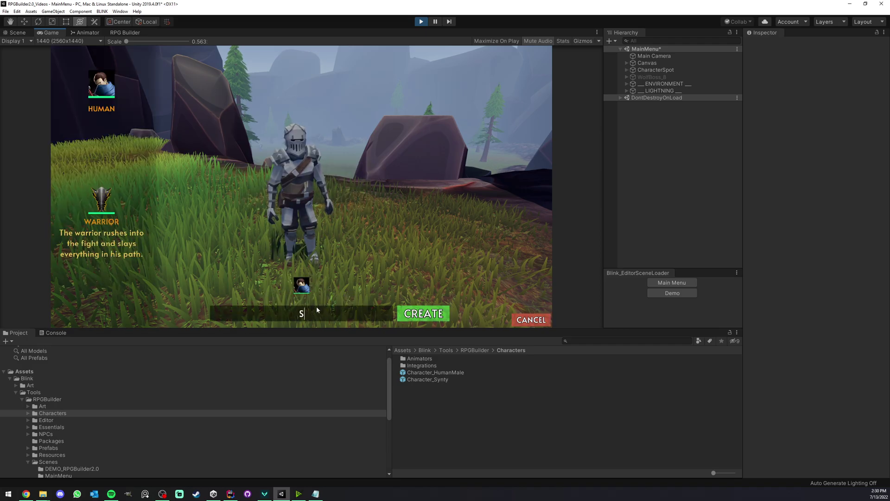
click(420, 314)
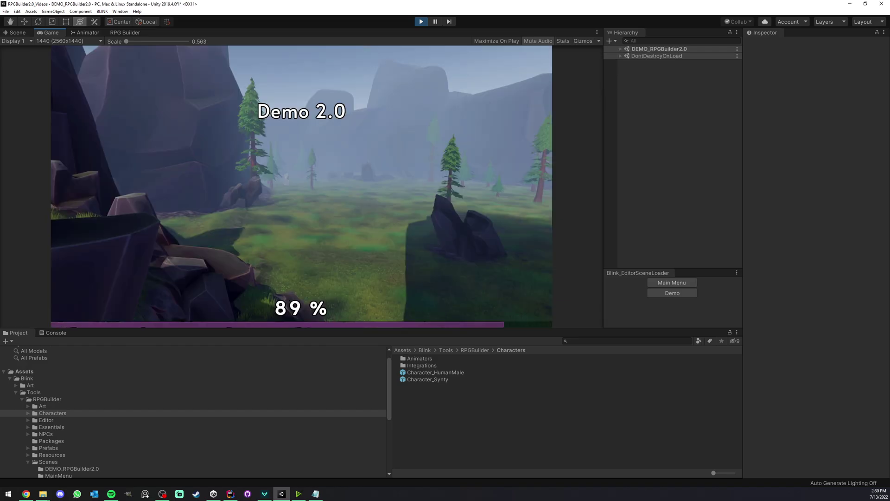
Maximize the Game view, walk the Synty character around the Demo 2.0 world to check its look and animations, and stop play mode
right_click(50, 33)
click(71, 58)
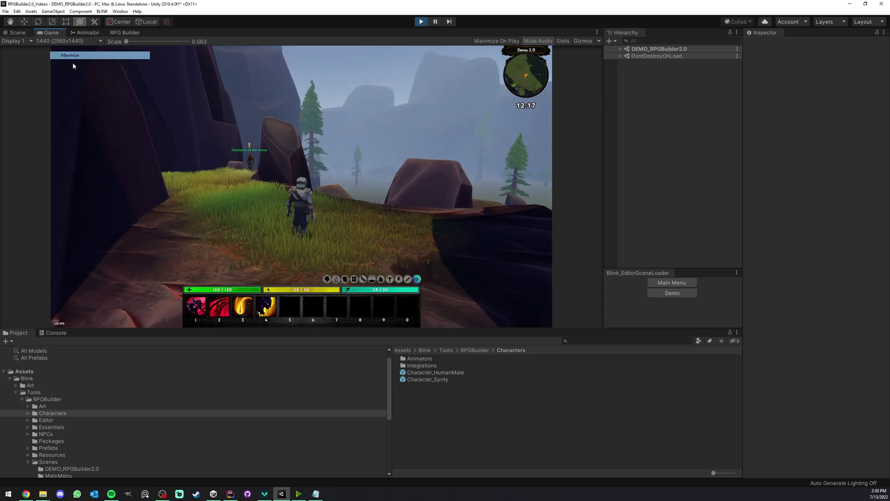
key(w)
key(w)
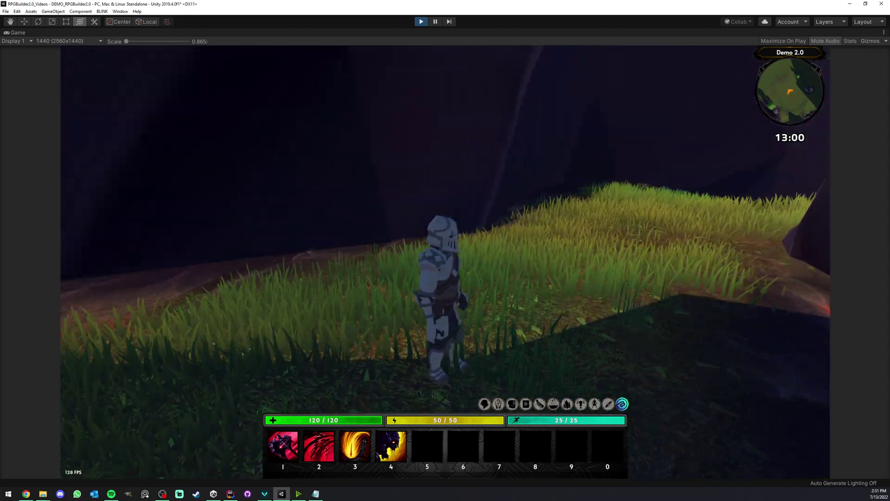
key(w)
key(w)
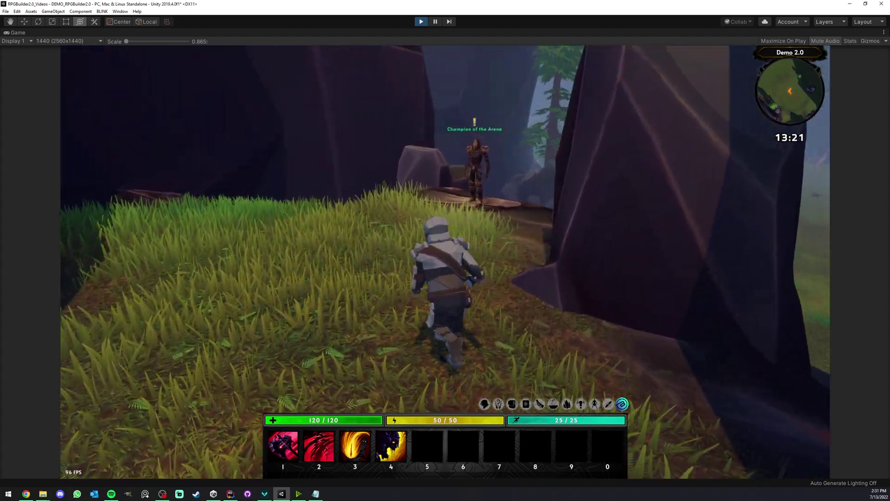
key(w)
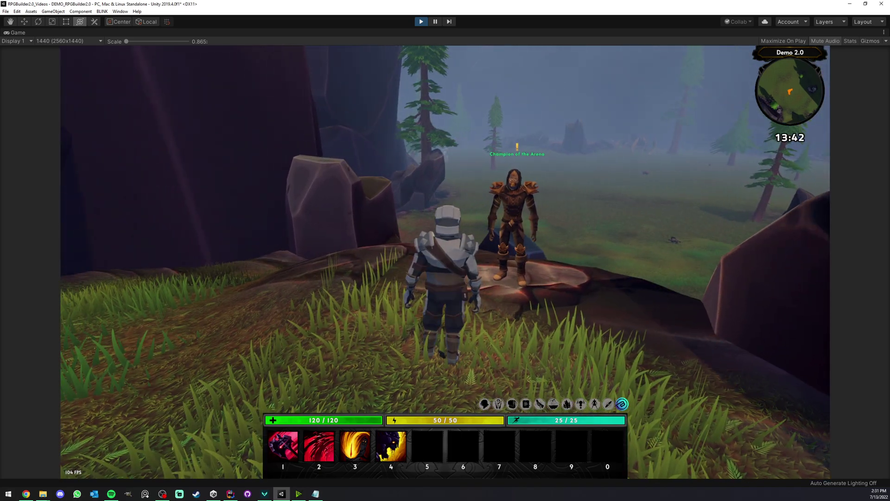
key(1)
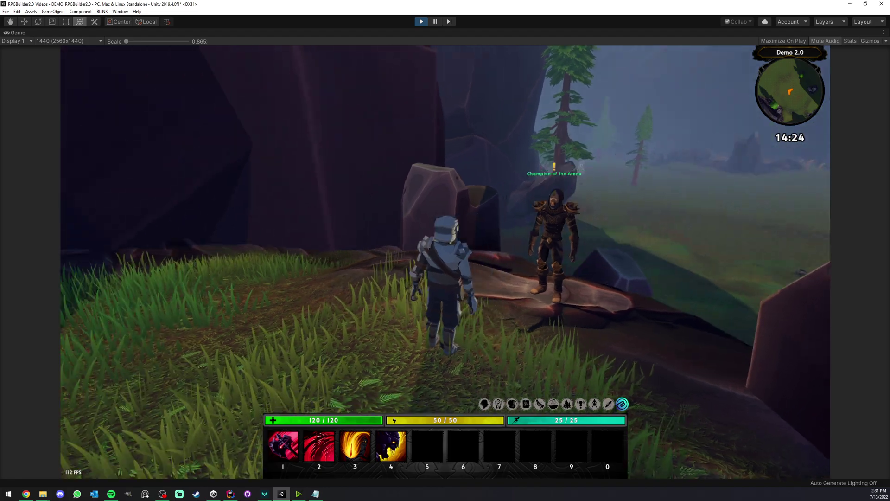
key(s)
right_drag(349, 163, 350, 209)
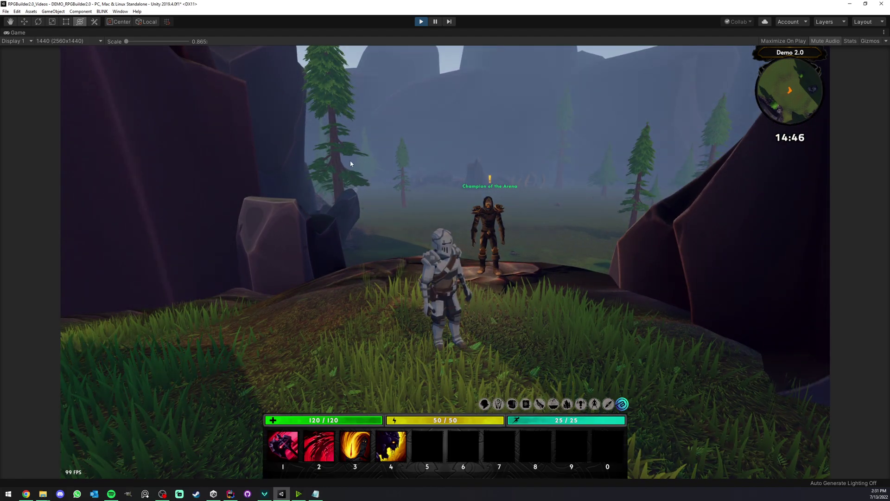
click(422, 23)
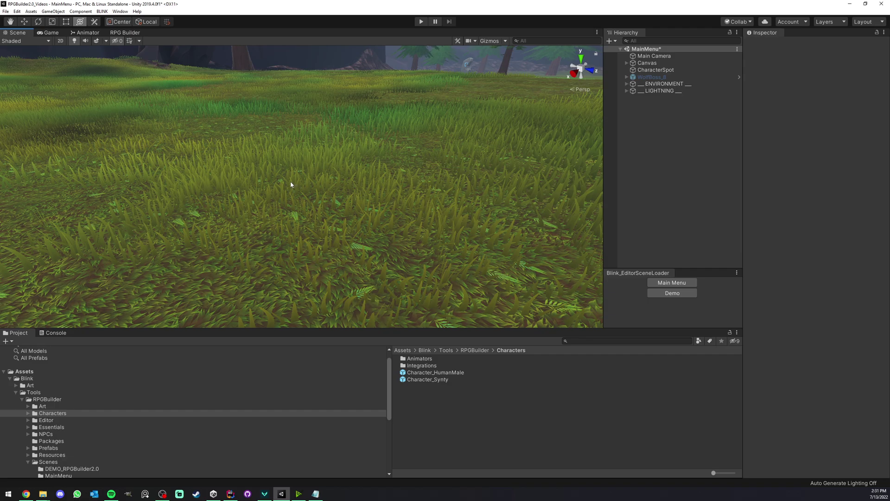
Place a Character_HumanMale instance on the grass in the MainMenu scene and activate the WolfBoss_8 object beside it
scroll(291, 182, down, 2)
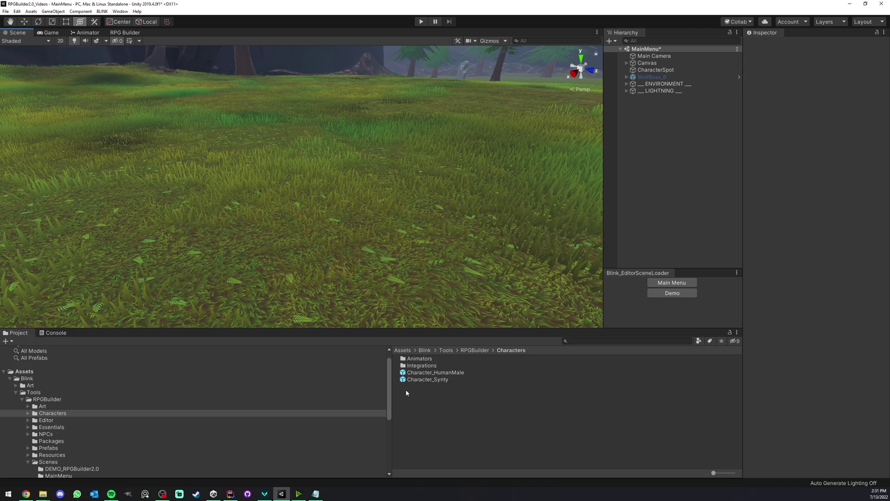
drag(439, 375, 383, 194)
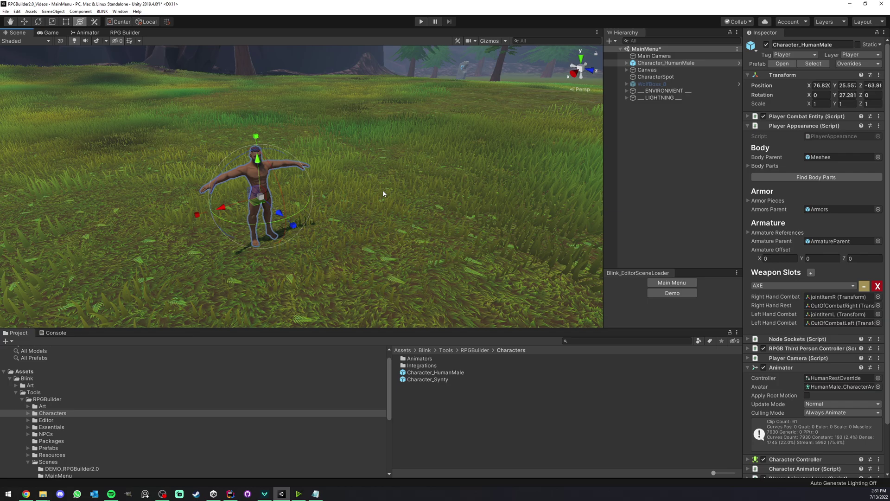
click(665, 84)
drag(680, 63, 670, 131)
click(655, 79)
click(766, 44)
right_drag(436, 139, 474, 128)
middle_drag(475, 128, 577, 78)
Unpack the Character_HumanMale and WolfBoss_8 prefab instances and expand both of their hierarchies
click(655, 92)
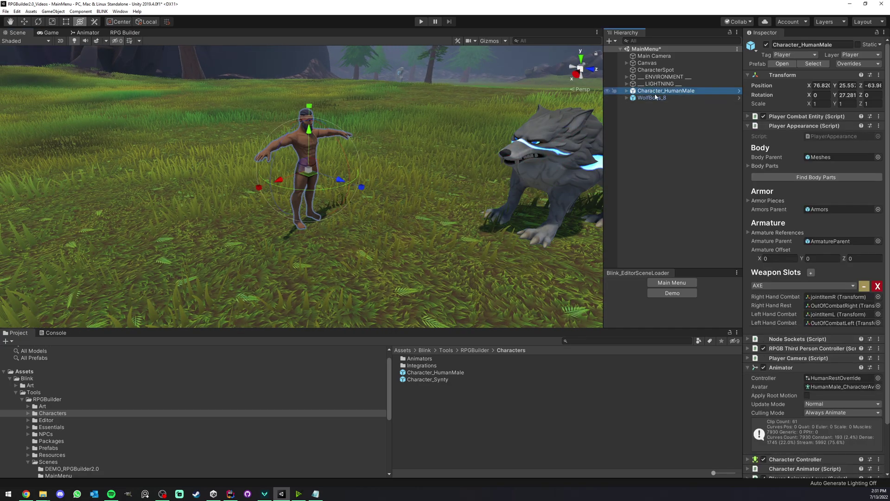
ctrl+click(653, 98)
right_click(655, 98)
click(690, 168)
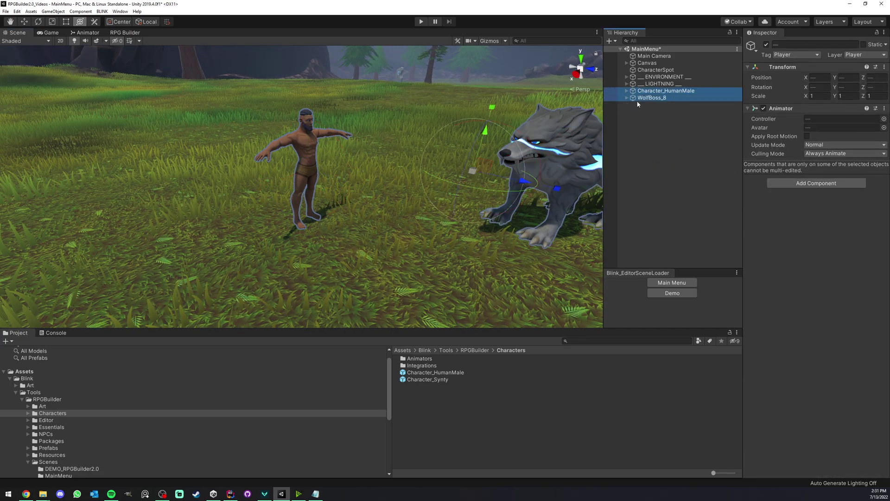
click(626, 98)
click(627, 91)
click(642, 172)
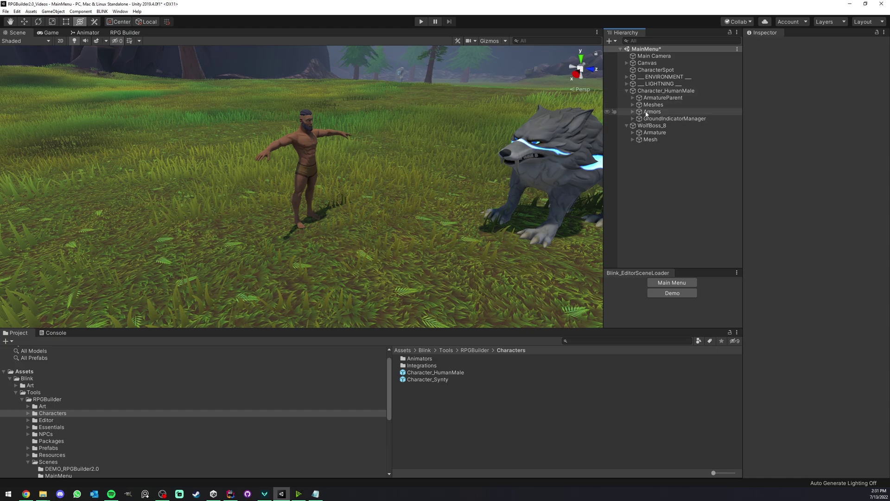
Delete the human Armature under Character_HumanMale's ArmatureParent
key(d)
mouse_move(486, 121)
right_down()
mouse_move(479, 120)
mouse_move(493, 120)
right_up()
click(633, 98)
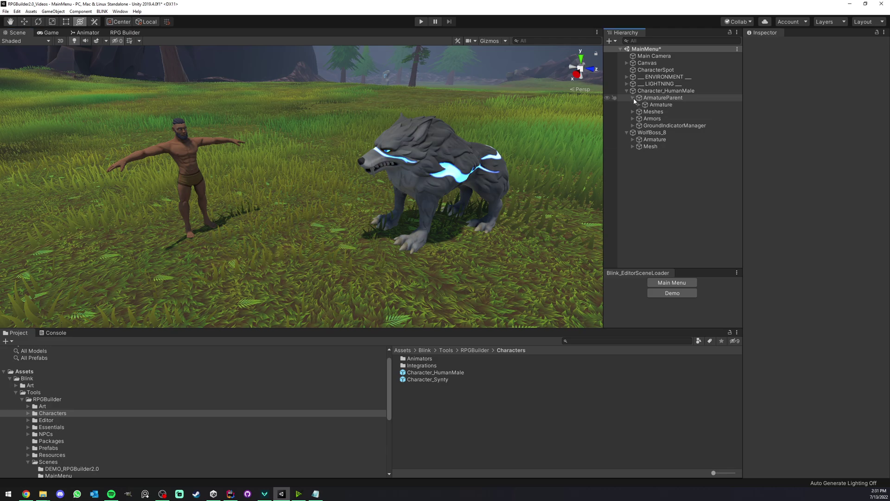
click(638, 105)
key(Delete)
Delete the Accessories, Body and Customization groups under Character_HumanMale's Meshes
click(633, 105)
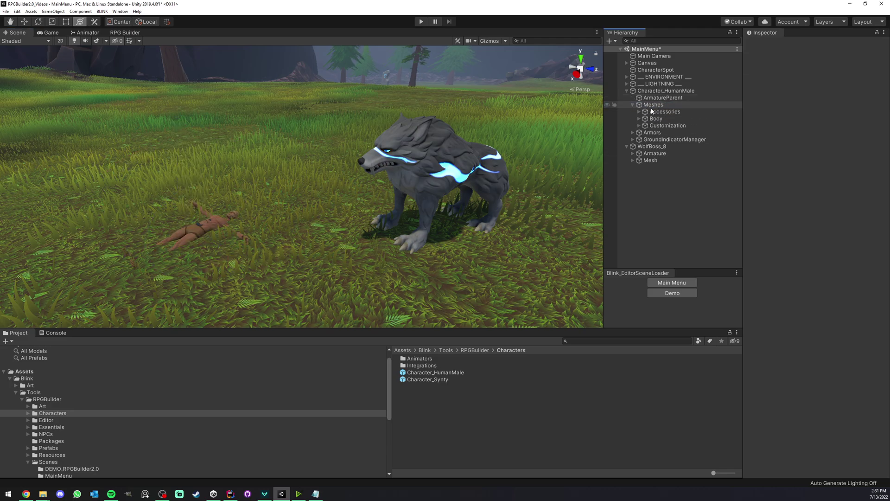
click(661, 112)
shift+click(660, 126)
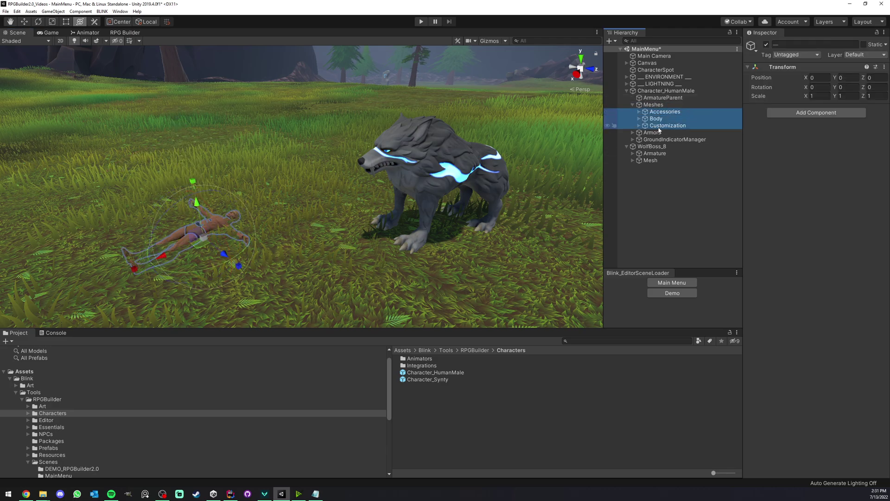
key(Delete)
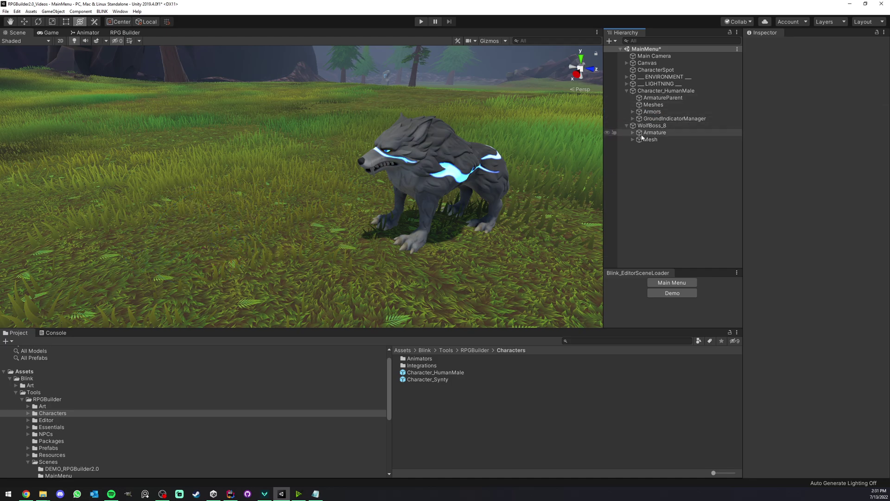
Delete all child objects under Character_HumanMale's Armors
click(633, 112)
click(647, 119)
key(Delete)
click(648, 120)
key(Delete)
Move the wolf's Armature into Character_HumanMale's ArmatureParent and reset its transform
click(633, 133)
click(654, 132)
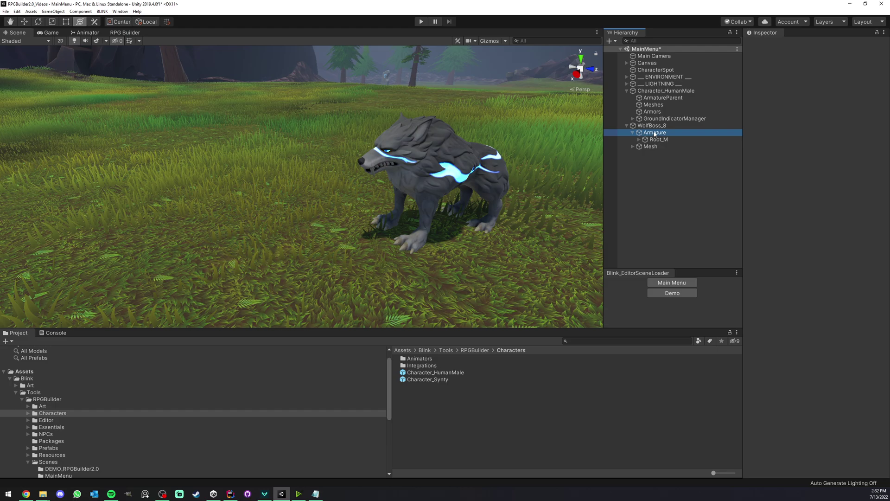
drag(655, 132, 657, 97)
right_click(772, 67)
click(784, 75)
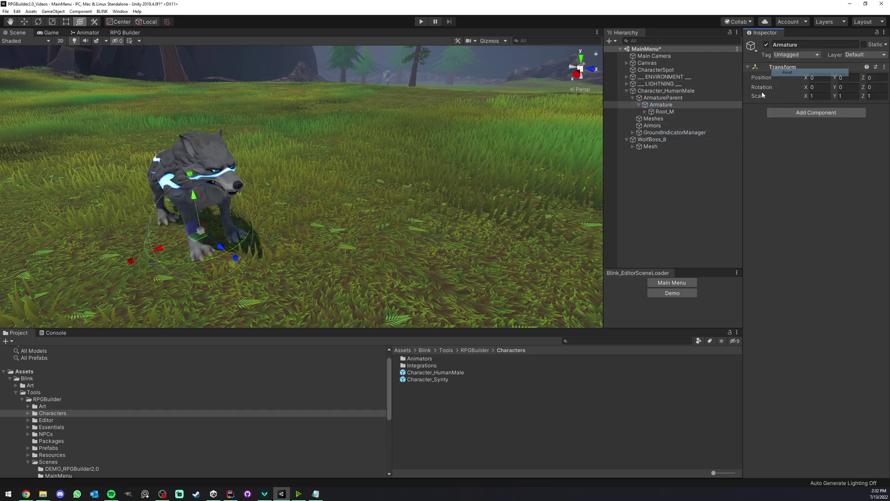
Move the wolf's Body mesh into Character_HumanMale's Meshes and reset its transform
click(640, 146)
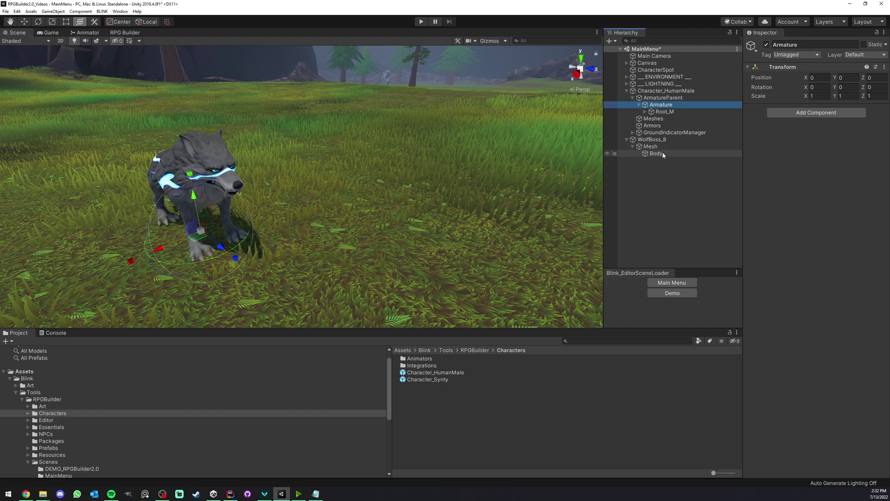
click(662, 153)
drag(657, 154, 653, 119)
click(632, 98)
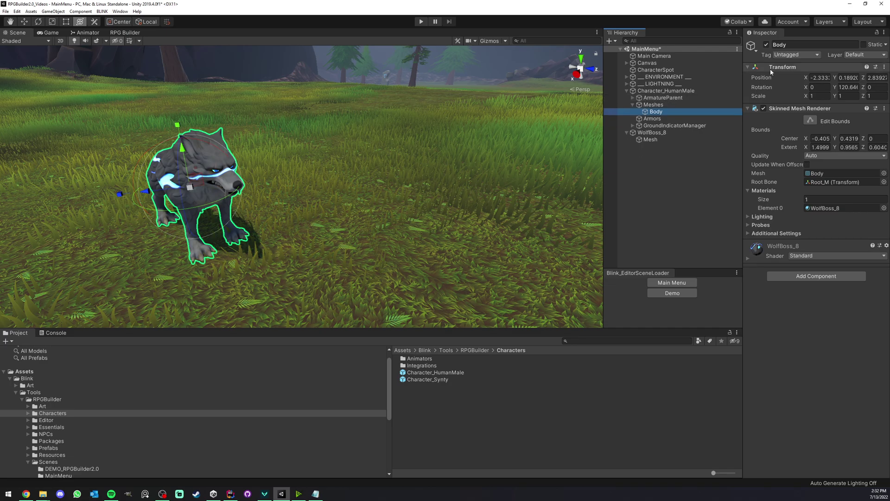
right_click(772, 67)
click(783, 75)
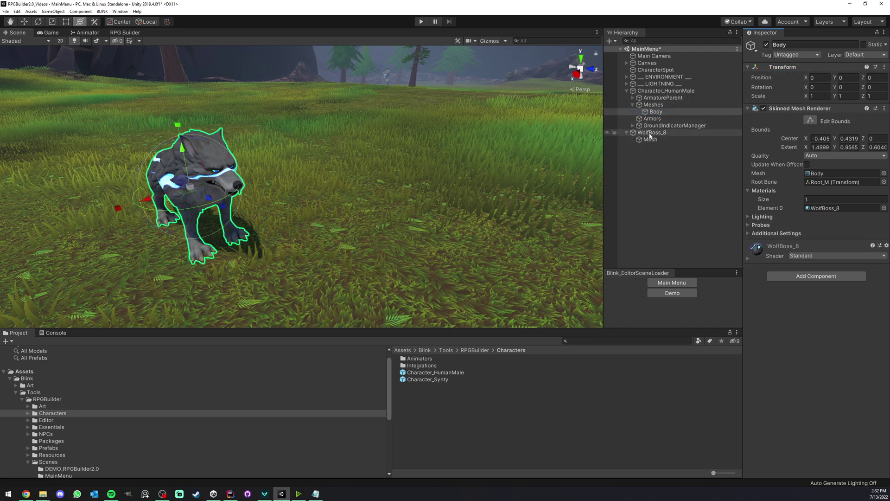
Assign WolfBossAvatar as the avatar of Character_HumanMale's Animator and delete the leftover WolfBoss_8 object
click(651, 132)
click(815, 128)
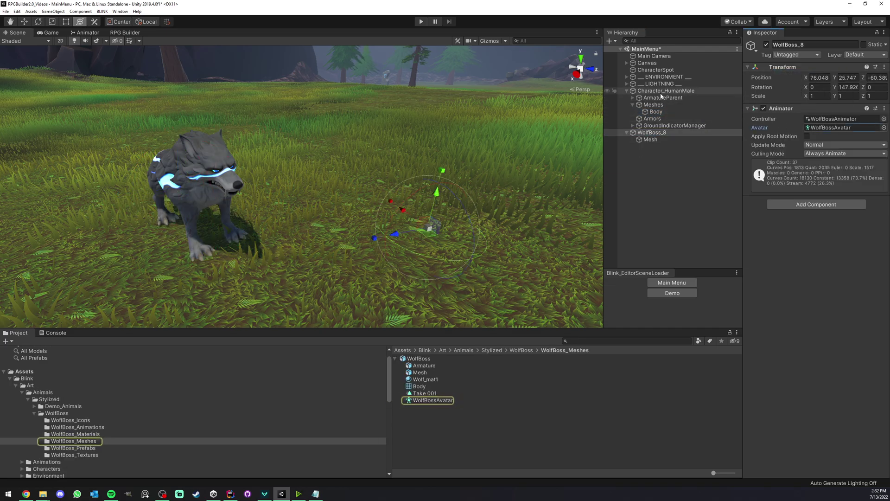
click(658, 91)
drag(440, 401, 842, 379)
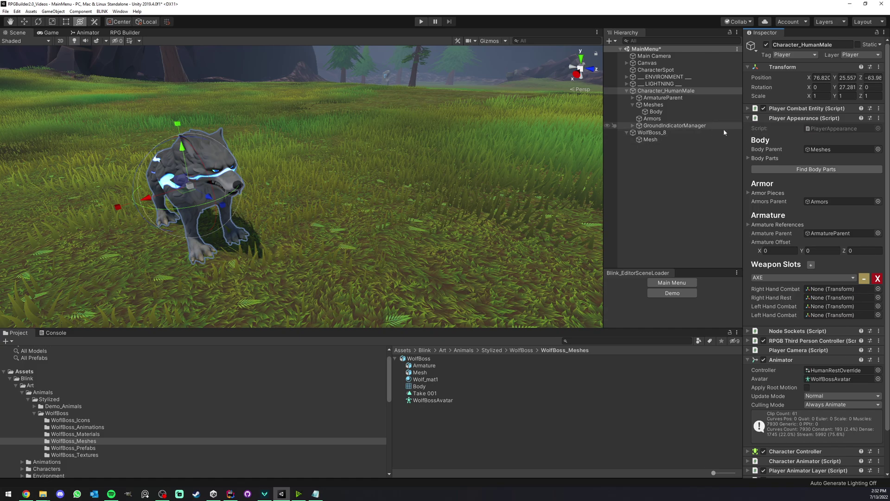
click(660, 133)
key(Delete)
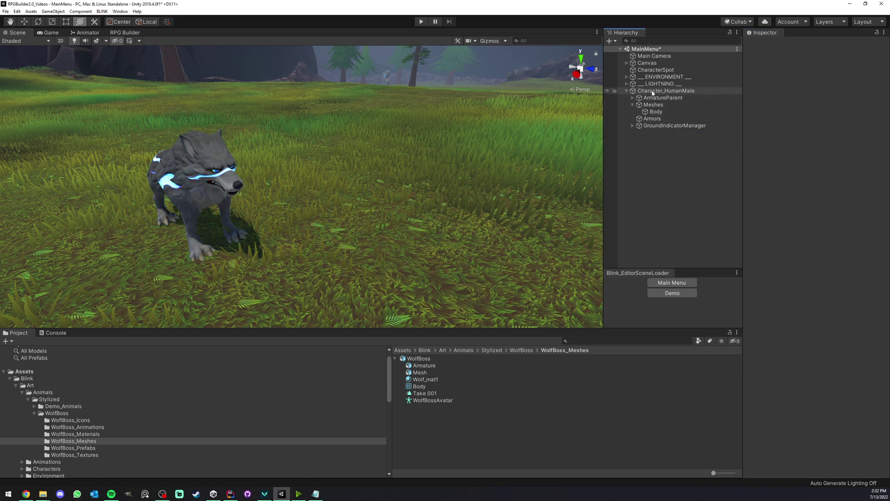
Set the Armor Pieces size to 0 in Character_HumanMale's Player Appearance component
click(653, 92)
click(785, 193)
click(820, 201)
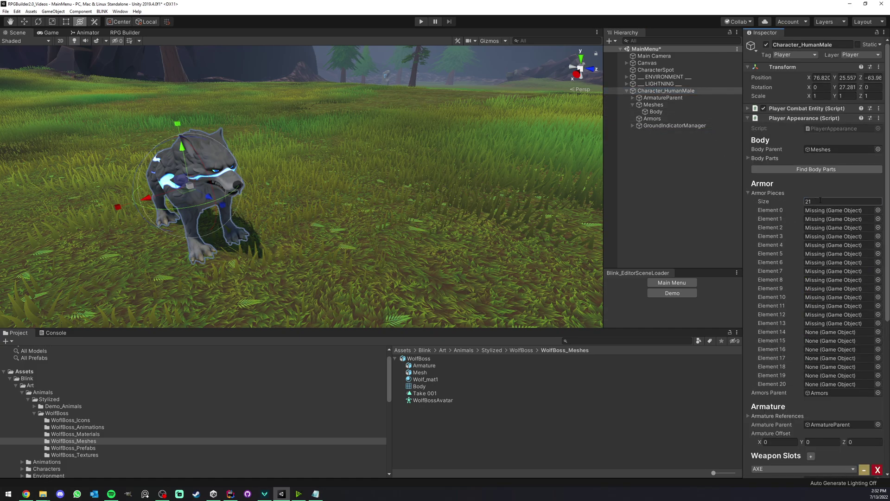
text(0)
key(Return)
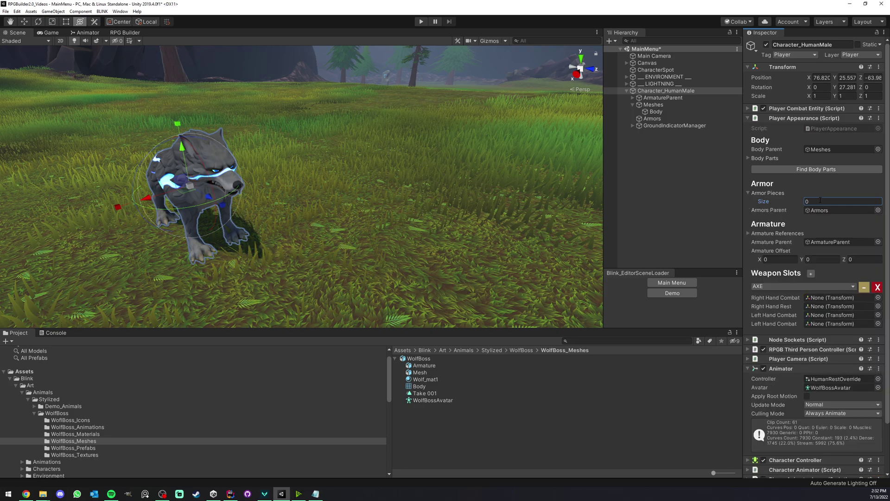
Set the Body Parts size to 0 and remove the AXE weapon slot from the Player Appearance component
click(768, 169)
click(811, 167)
text(0)
key(Return)
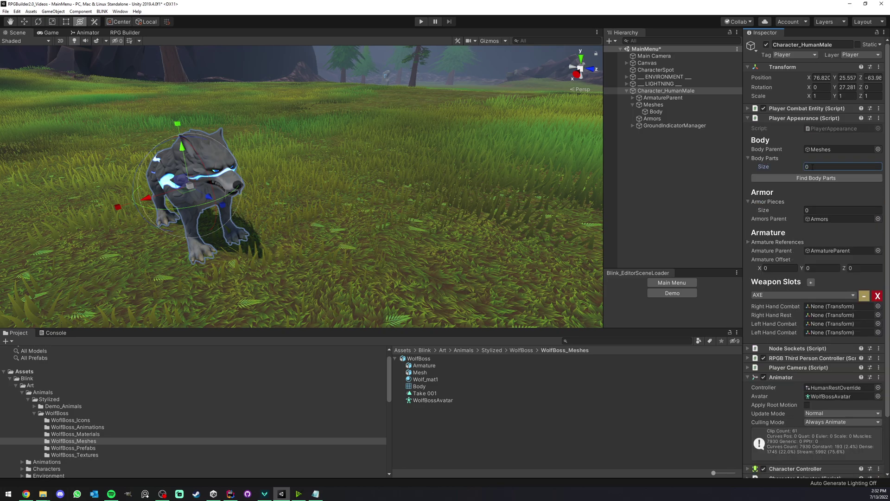
click(877, 297)
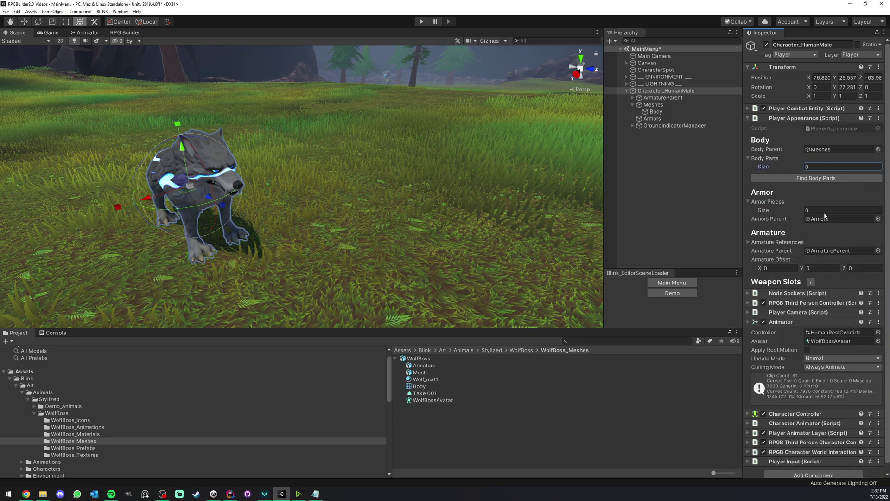
click(773, 118)
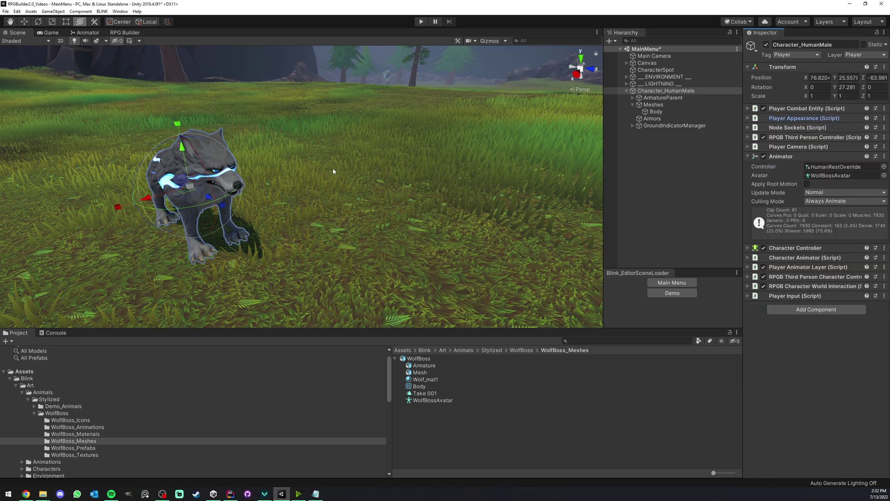
Duplicate the HumanRestOverride animator override controller in the Overrides folder and name the copy Wolf
middle_drag(333, 171, 362, 172)
right_drag(352, 174, 385, 177)
middle_drag(385, 177, 331, 173)
scroll(361, 175, up, 3)
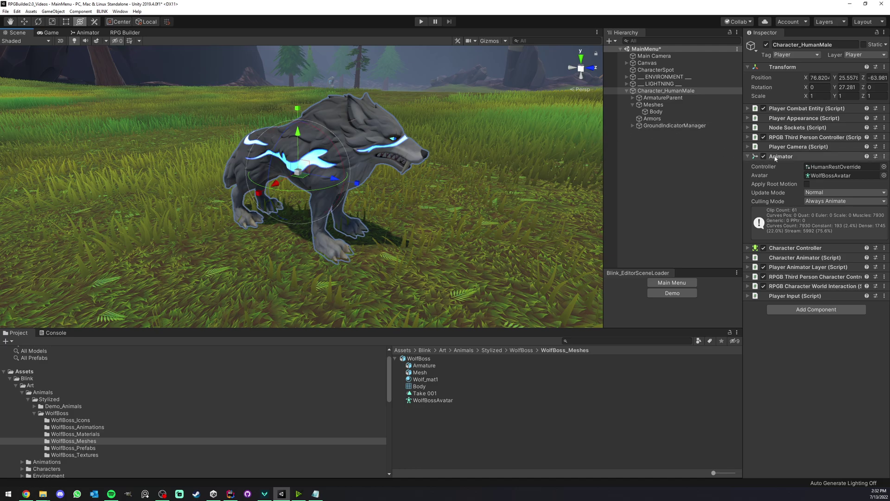
click(825, 168)
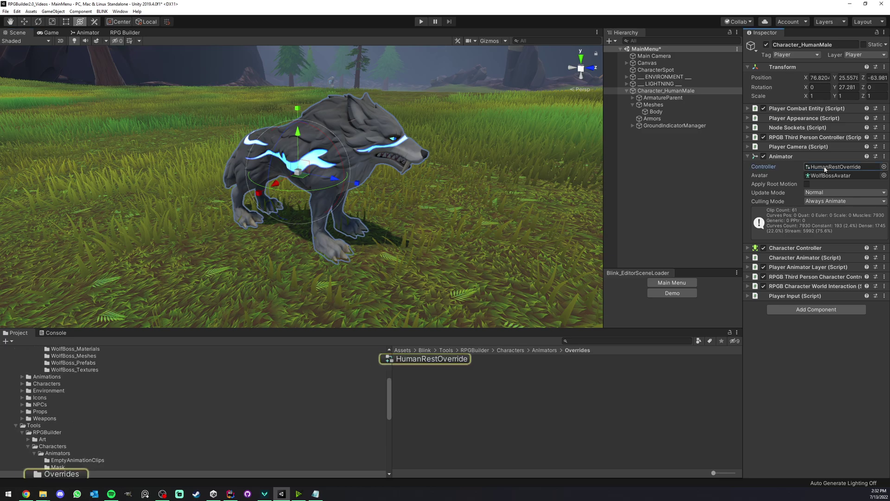
click(426, 360)
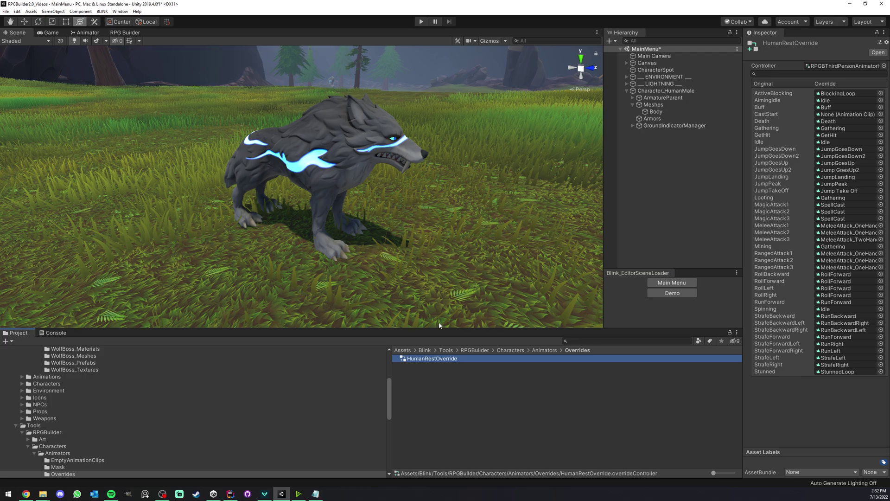
key(ctrl+d)
key(F2)
text(Wolf)
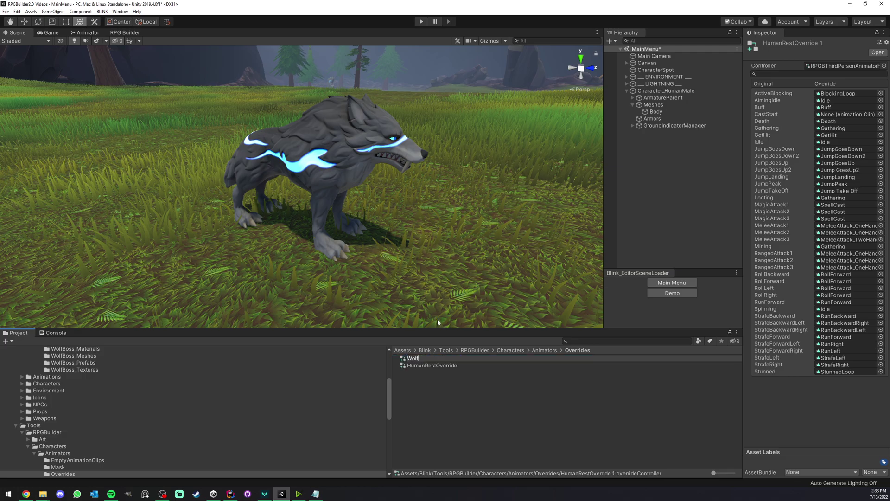
key(Return)
Assign the Wolf override as the controller of Character_HumanMale's Animator and show the Wolf asset's animation overrides
click(662, 91)
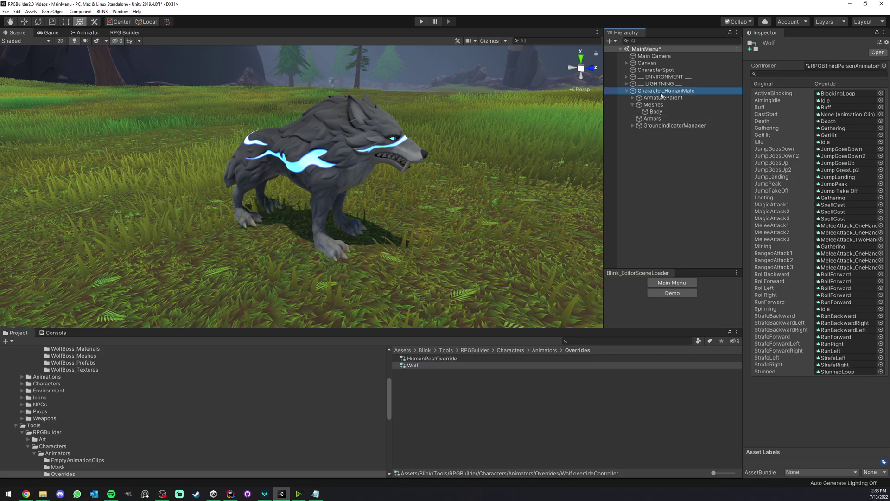
drag(412, 365, 836, 168)
click(413, 366)
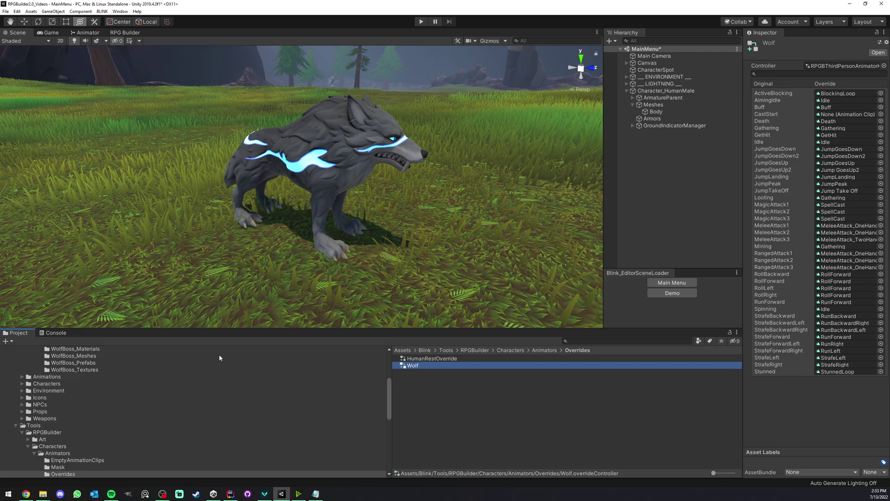
In the Wolf animator override, replace the Idle and AimingIdle clips with WolfBoss_Idle from the WolfBoss_Animations folder
scroll(184, 374, up, 3)
click(98, 393)
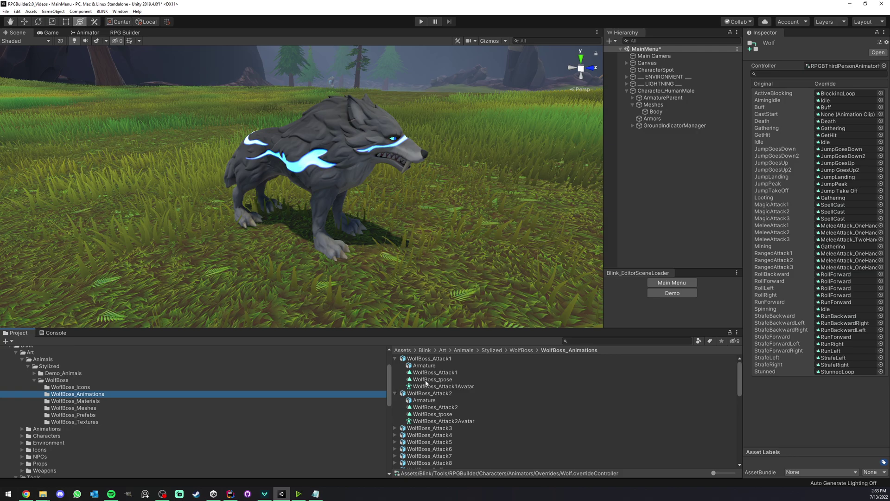
scroll(426, 382, down, 5)
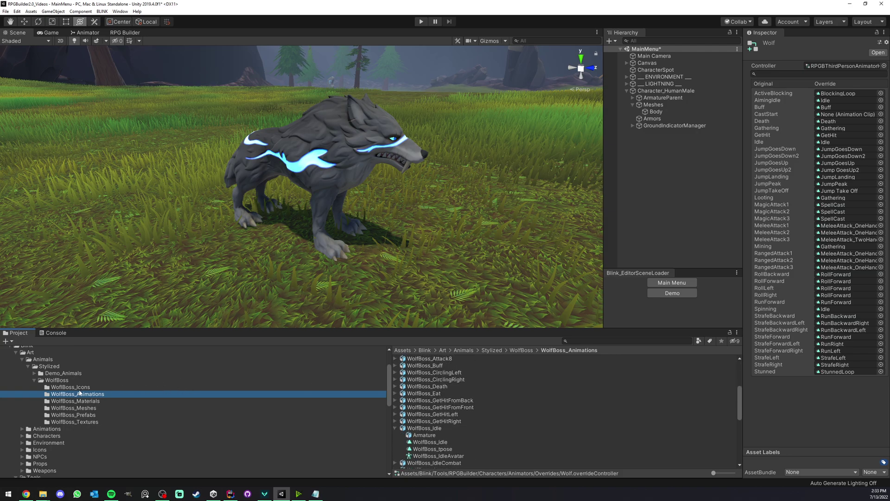
scroll(441, 405, down, 1)
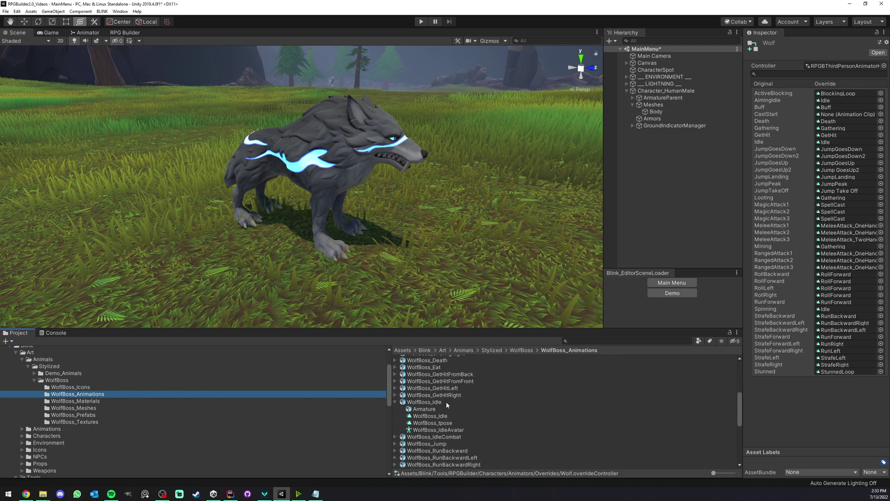
drag(430, 416, 844, 142)
drag(430, 423, 834, 101)
Override the RunForward clip of the Wolf controller with the WolfBoss_RunForward animation
scroll(409, 410, down, 4)
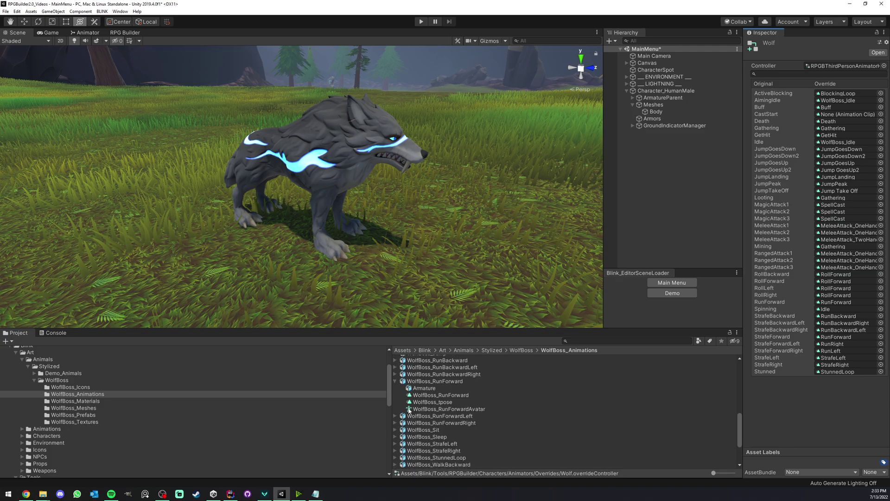
drag(429, 397, 820, 304)
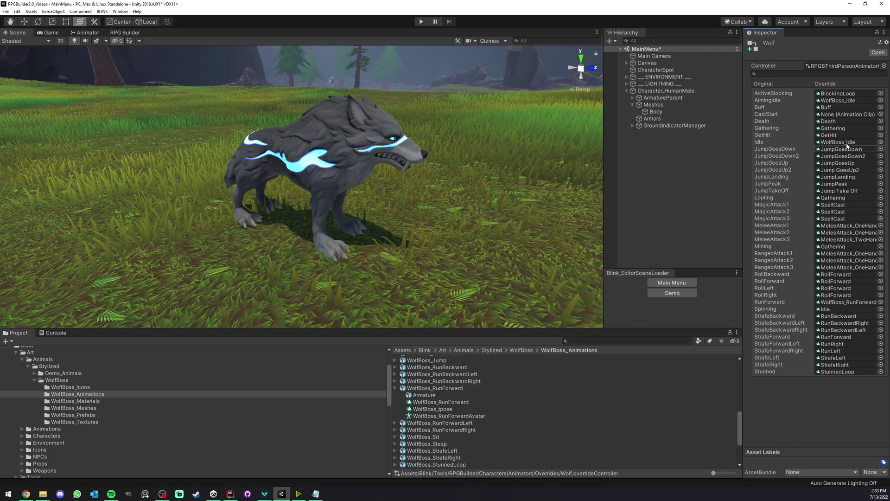
scroll(470, 404, down, 3)
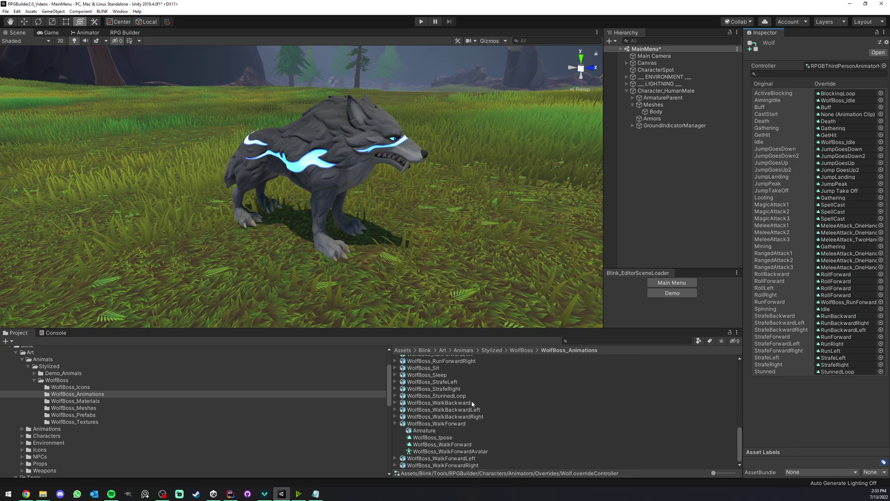
Override MagicAttack1 with WolfBoss_Attack1 and MagicAttack2 with WolfBoss_Attack2 in the Wolf controller
scroll(472, 403, up, 10)
drag(435, 373, 832, 205)
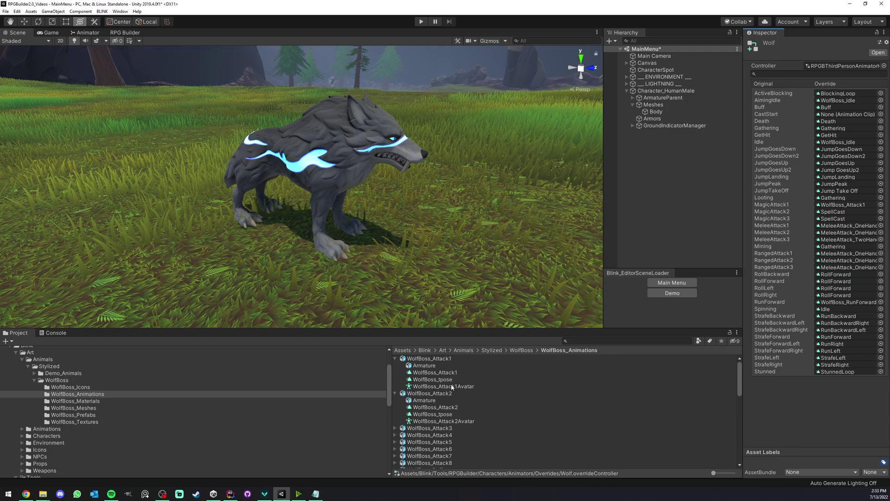
drag(435, 407, 839, 210)
Rename the Character_HumanMale object in the scene as Character_Wolf
click(683, 178)
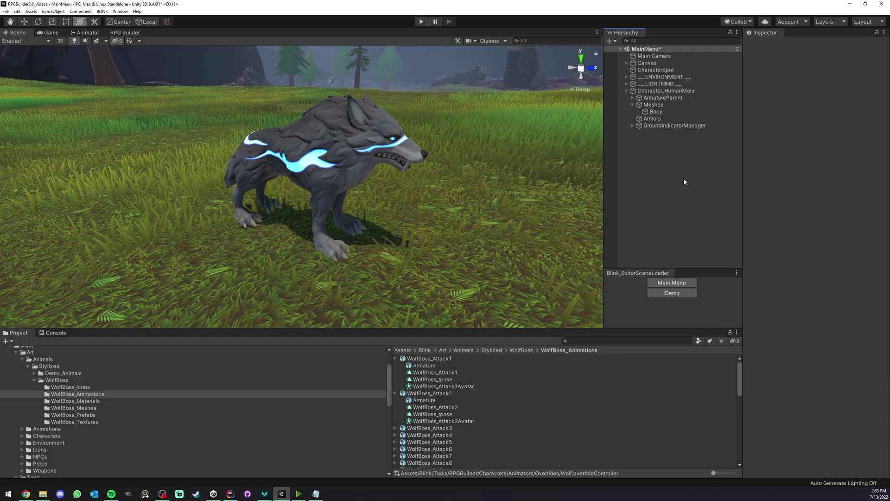
click(658, 91)
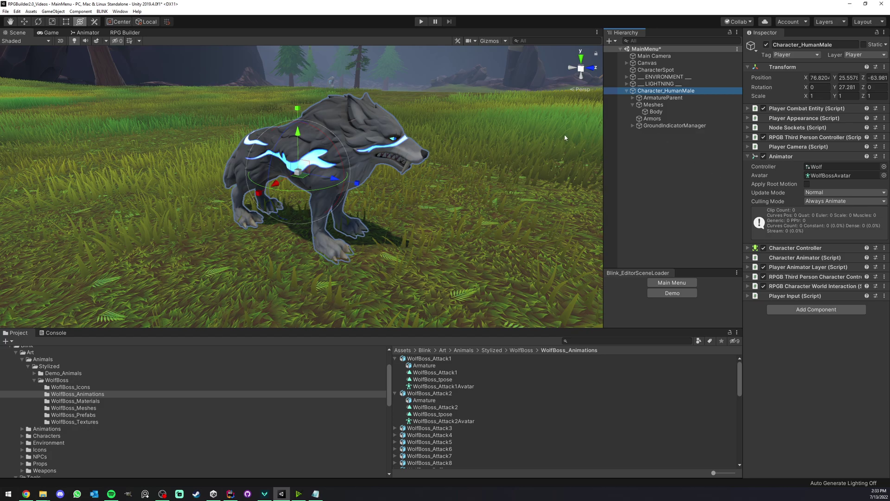
click(663, 90)
double_click(672, 91)
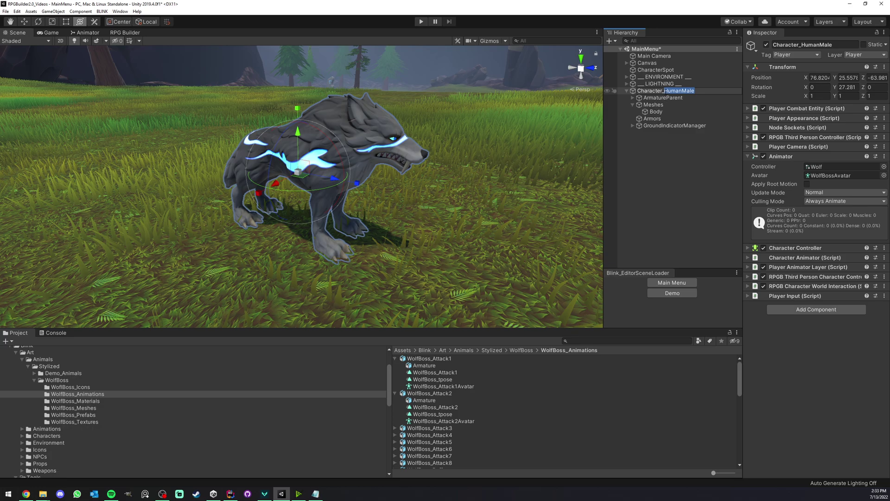
text(Wolf)
key(Return)
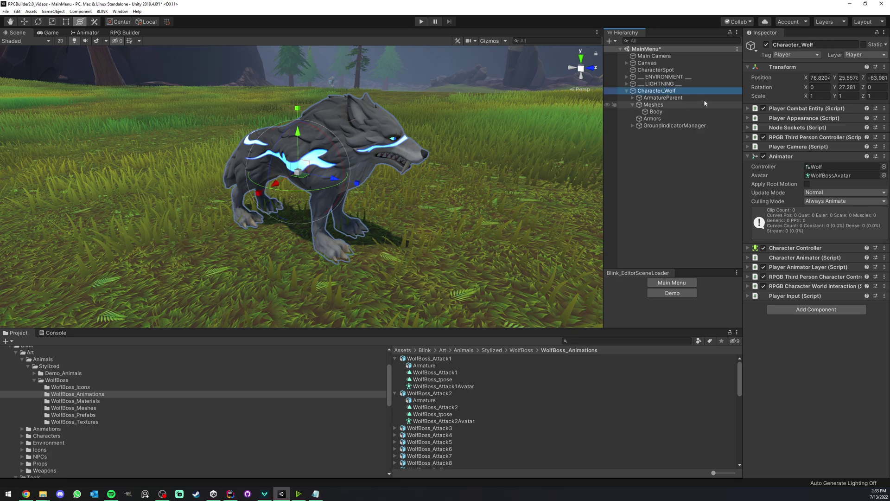
Save Character_Wolf as a prefab in RPGBuilder's Characters folder and delete its instance from the scene
scroll(104, 392, down, 3)
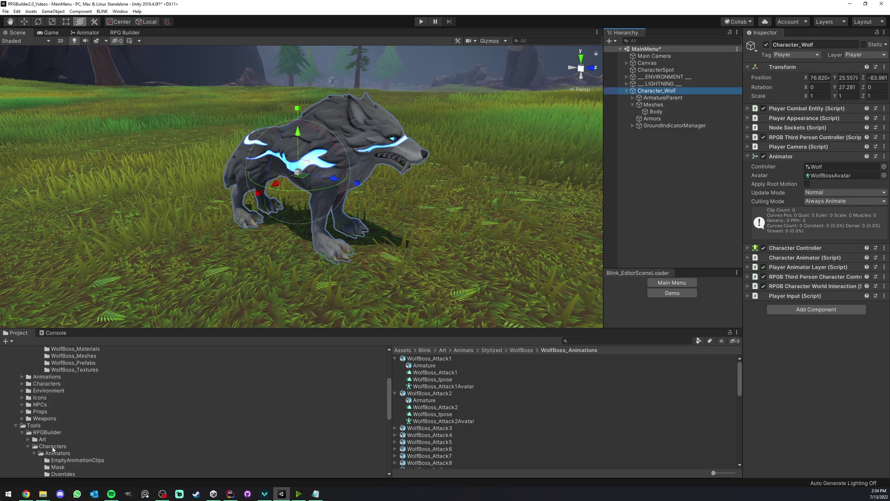
click(52, 451)
click(53, 446)
drag(653, 91, 447, 411)
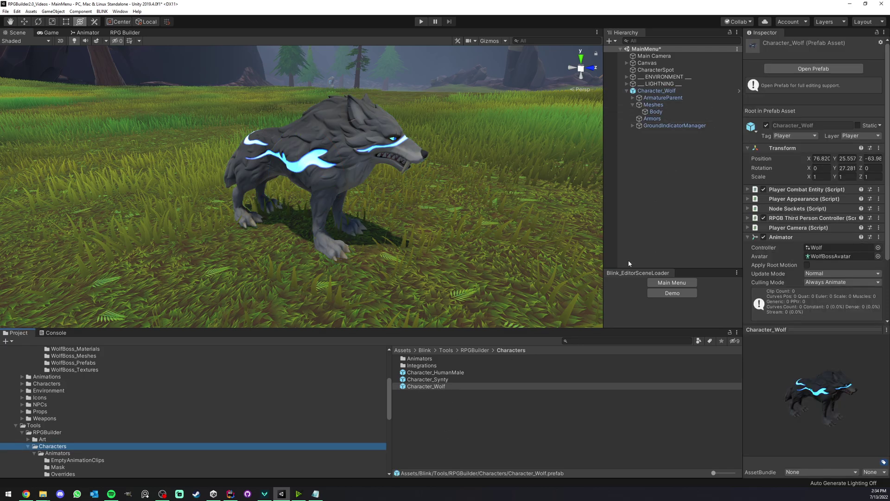
click(648, 91)
key(Delete)
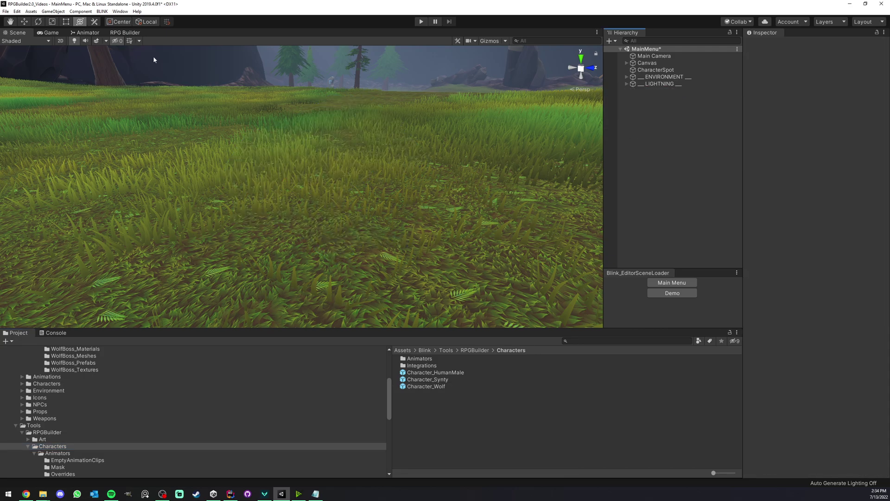
Assign the Character_Wolf prefab to the Male gender of the Human race in RPG Builder
click(124, 33)
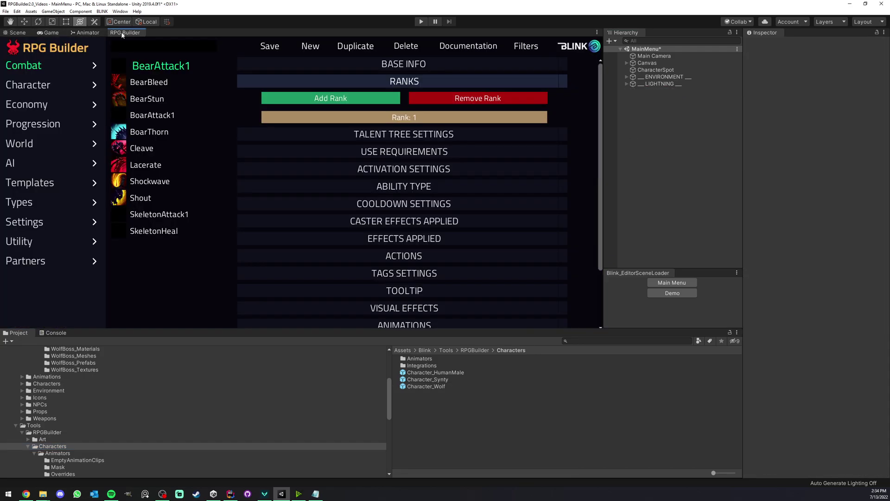
click(51, 84)
drag(427, 385, 371, 142)
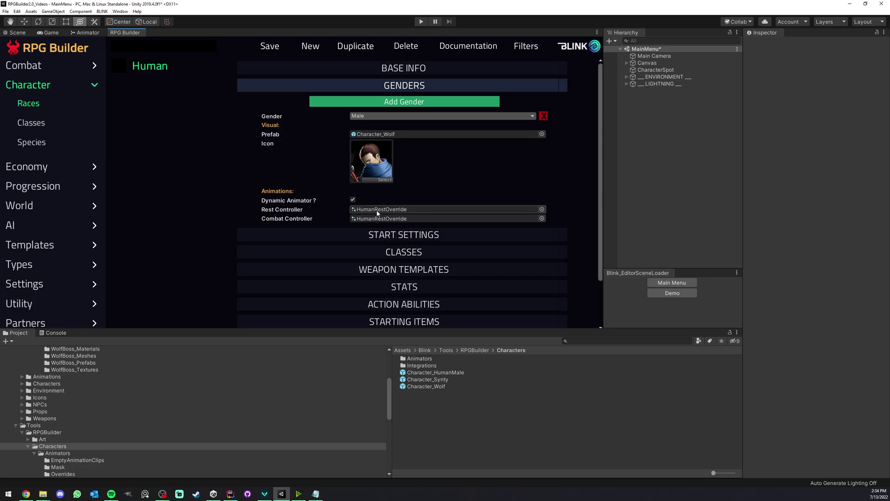
Set the Human male's Rest Controller and Combat Controller to the Wolf override and save the race
click(382, 211)
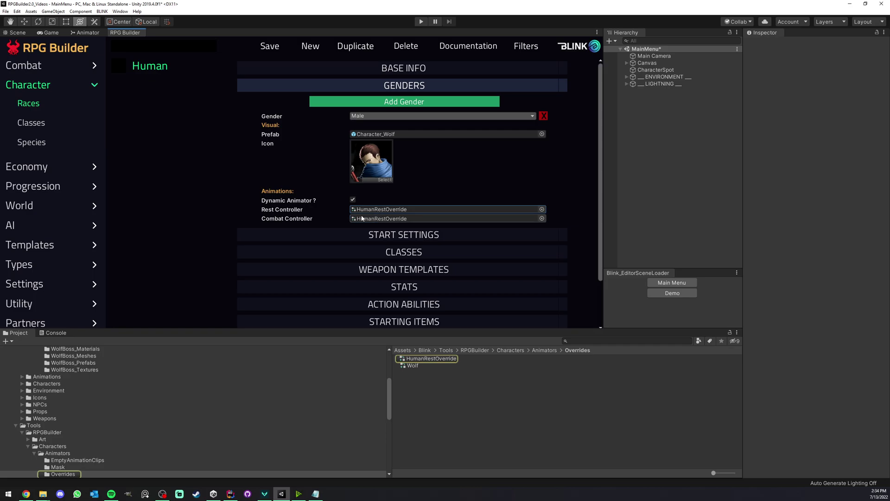
drag(410, 365, 386, 212)
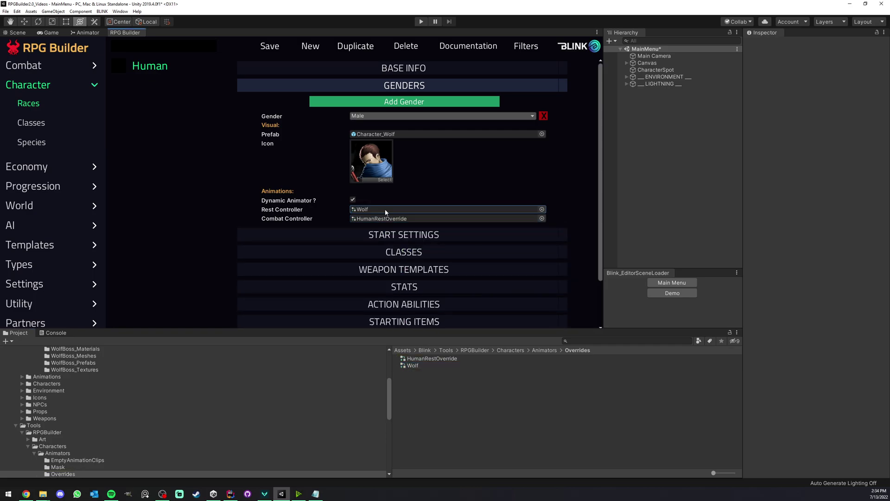
drag(413, 365, 398, 219)
click(270, 46)
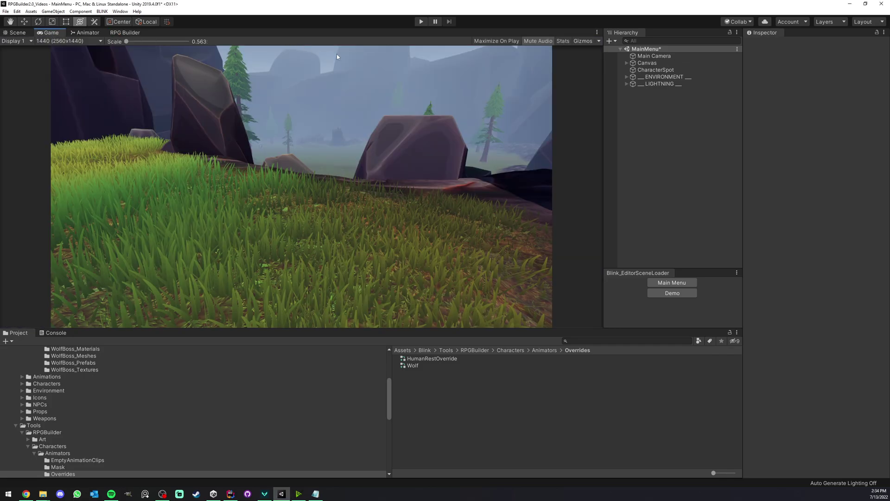
Run the game, look at the wolf on the character creation and selection screens, and return to creating a new character
click(421, 22)
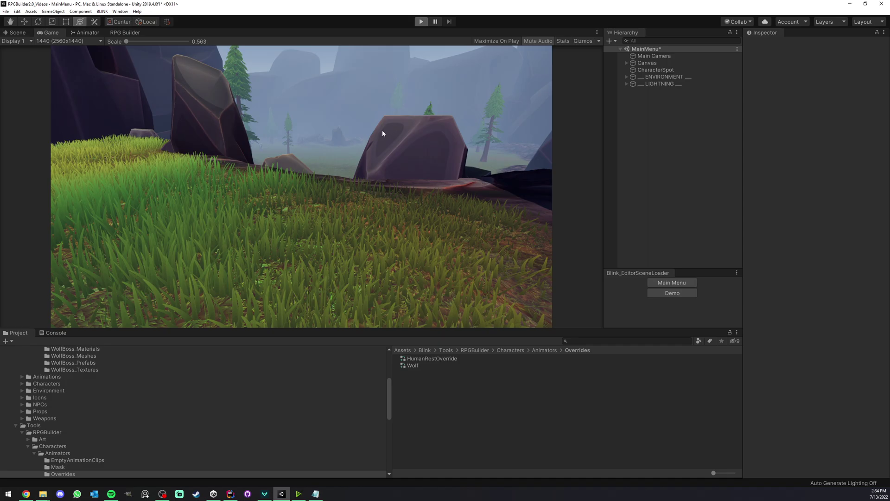
click(274, 179)
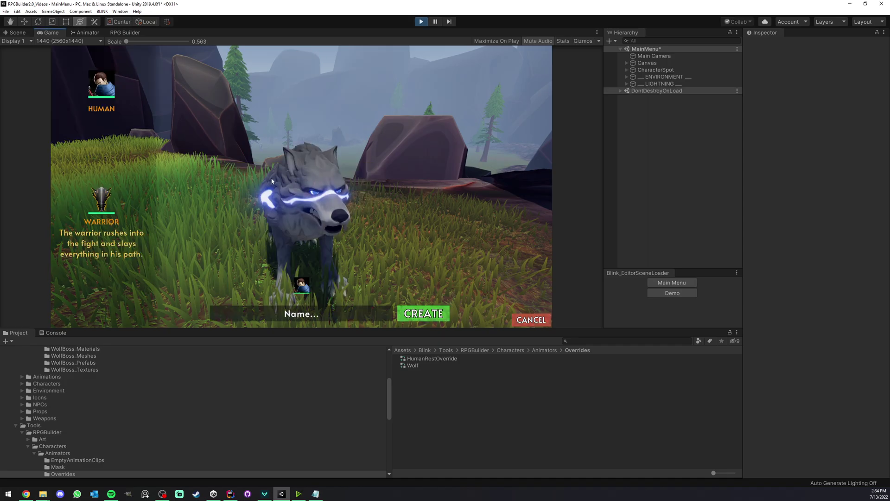
click(531, 320)
click(297, 198)
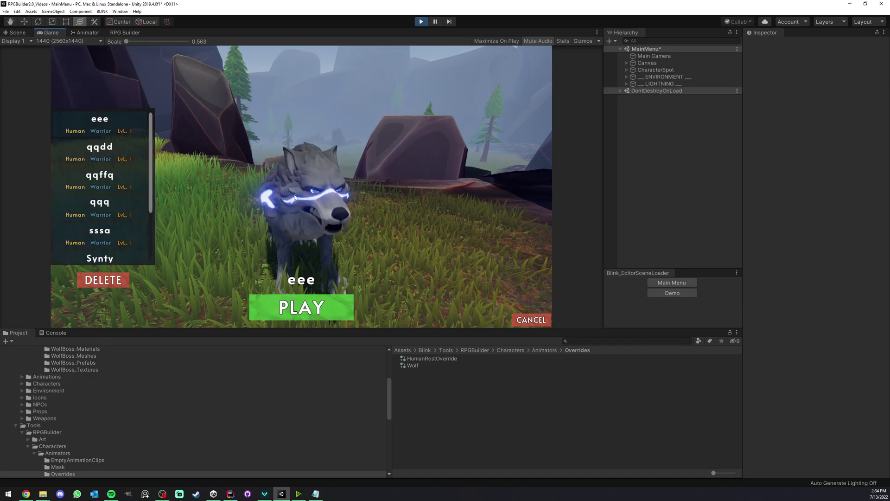
click(531, 320)
click(316, 174)
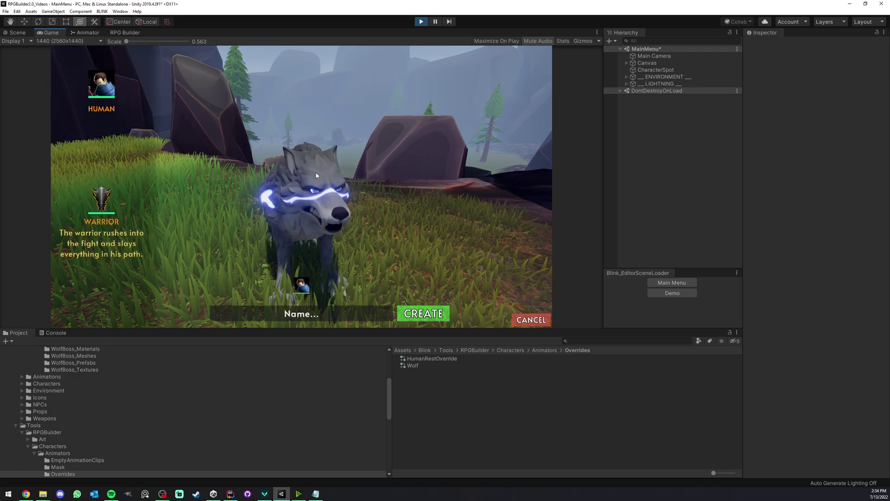
Create a new Human Warrior character named Wolff and enter the demo scene
click(330, 313)
text(Wo)
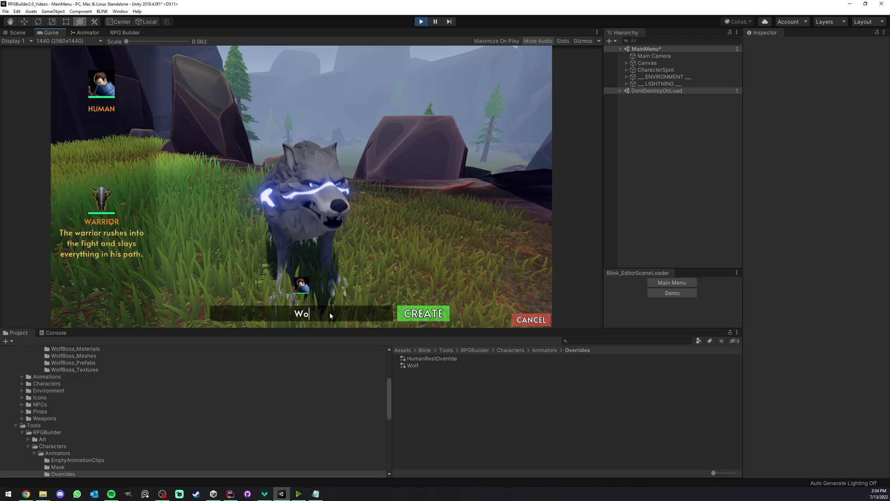
text(lff)
click(423, 314)
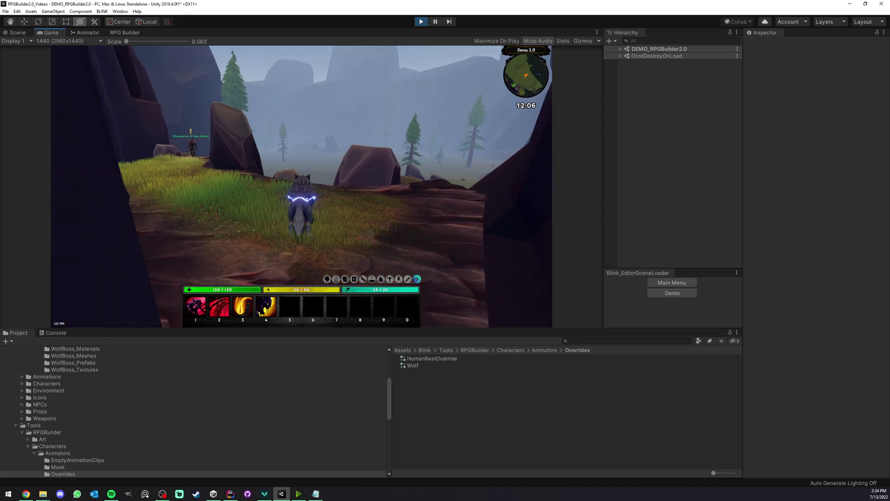
Run the wolf around the demo area and use the first ability to check its run and attack animations
key(w)
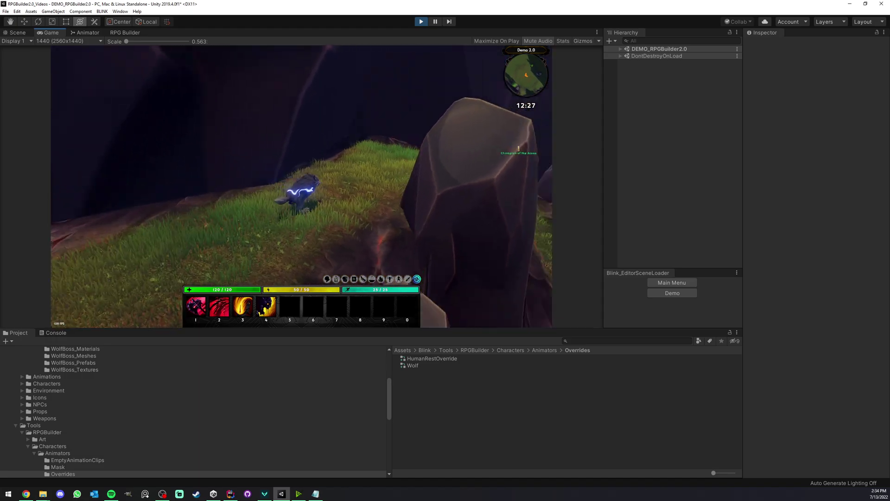
key(w)
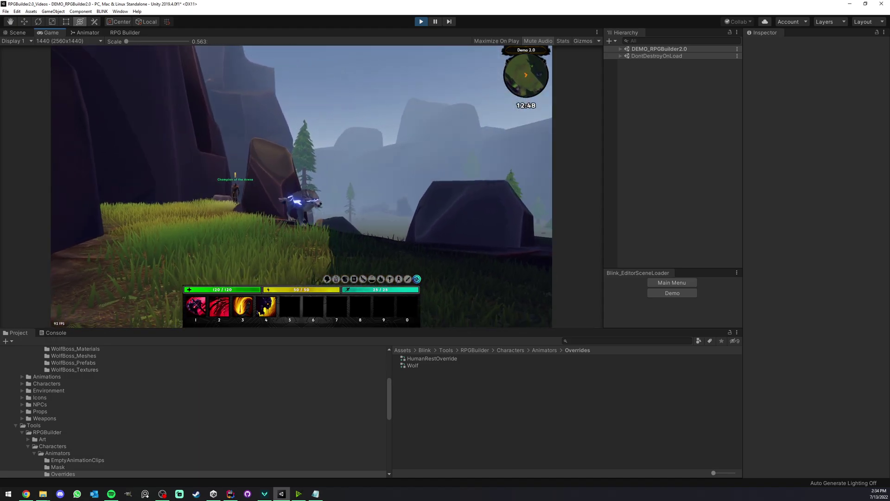
key(w)
key(1)
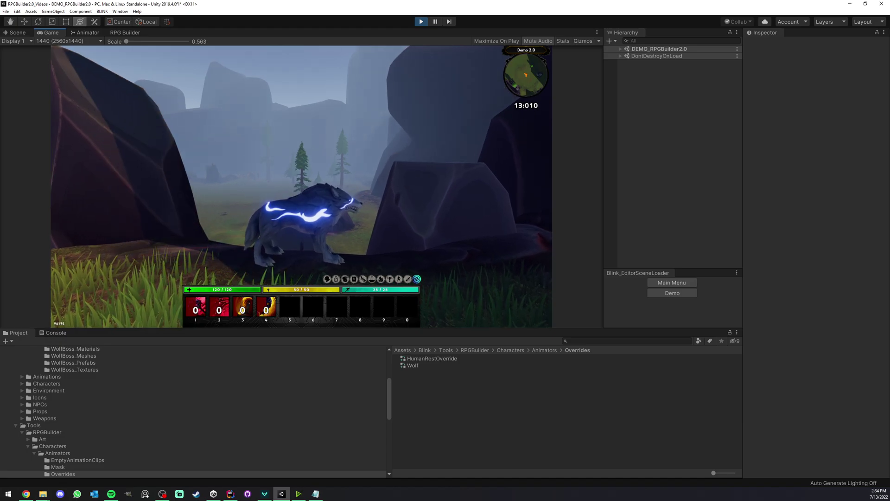
Move the wolf over to the Champion of the Arena NPC and examine its movement and idle animations from several angles
key(w)
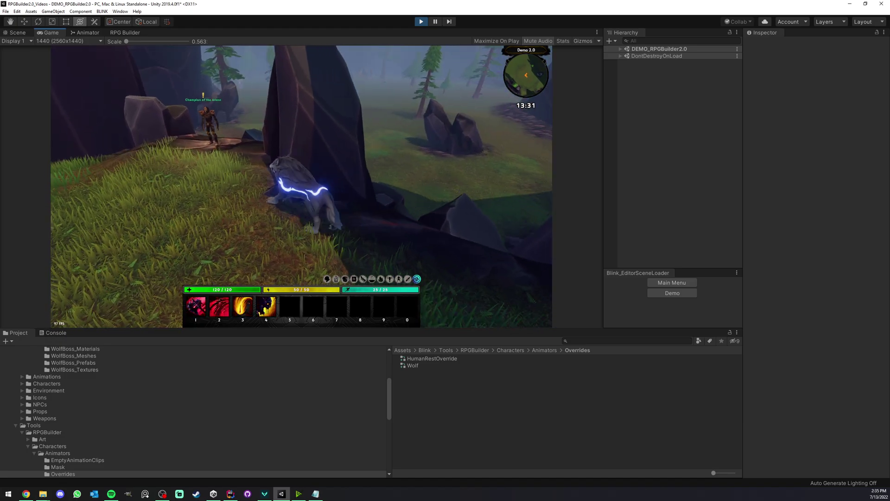
key(w)
key(s)
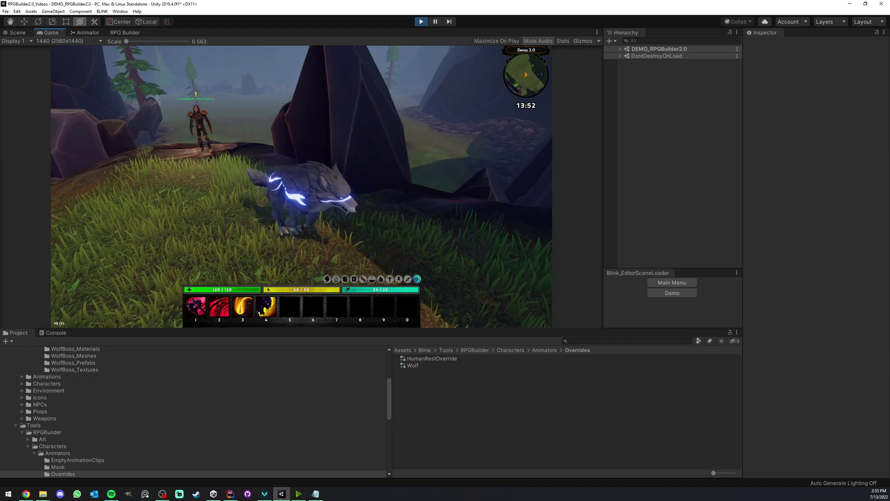
key(d)
key(w)
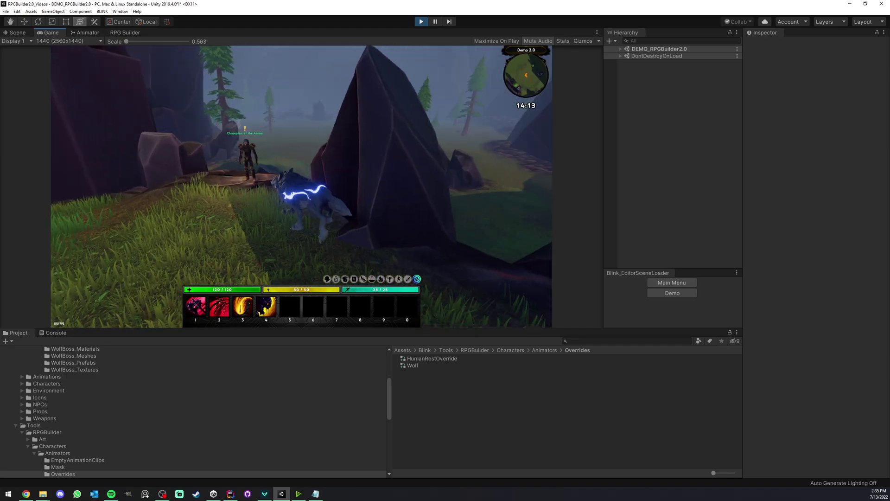
key(w)
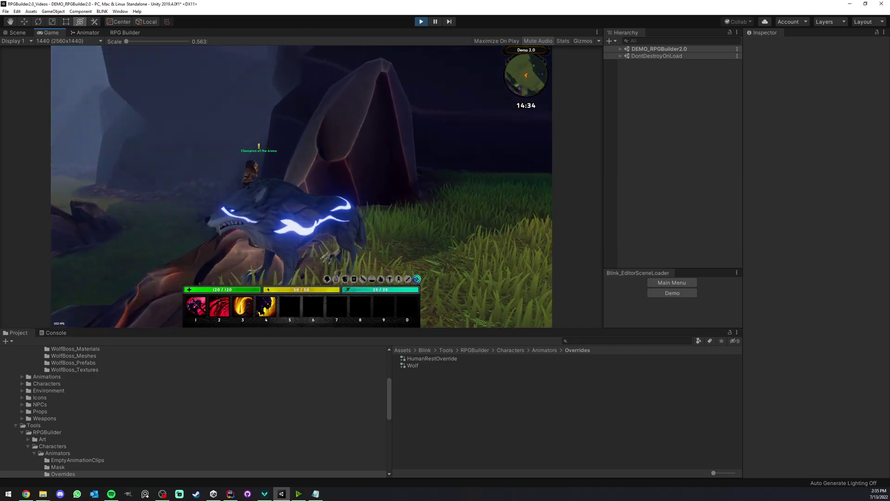
key(w)
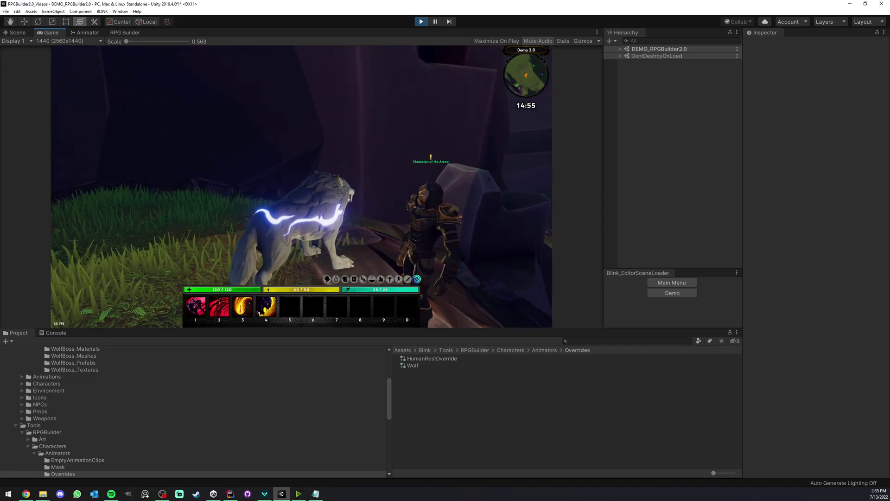
key(w)
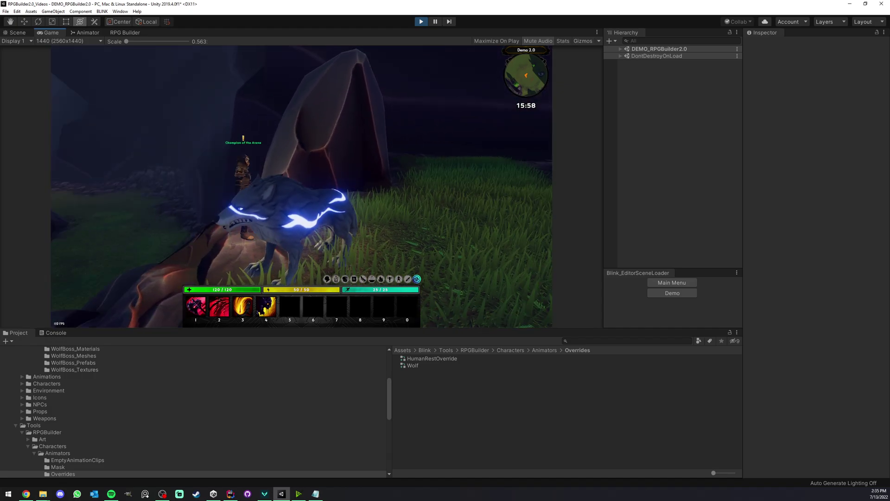
right_drag(273, 183, 259, 85)
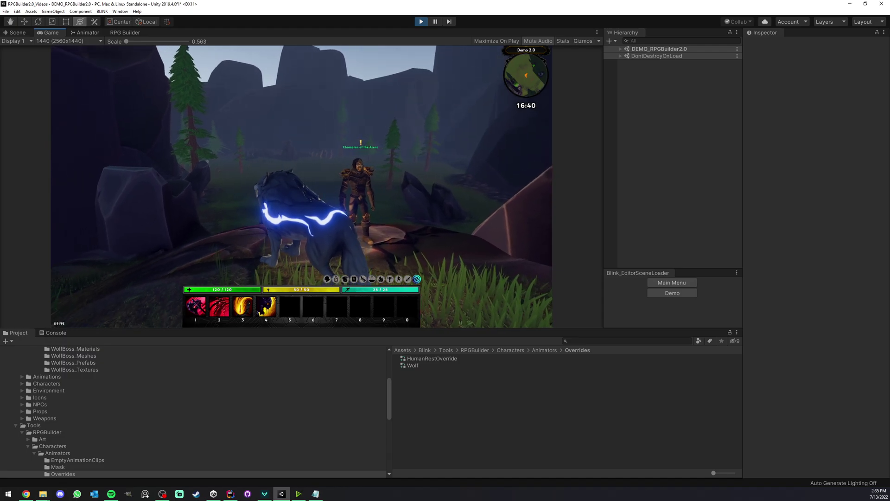